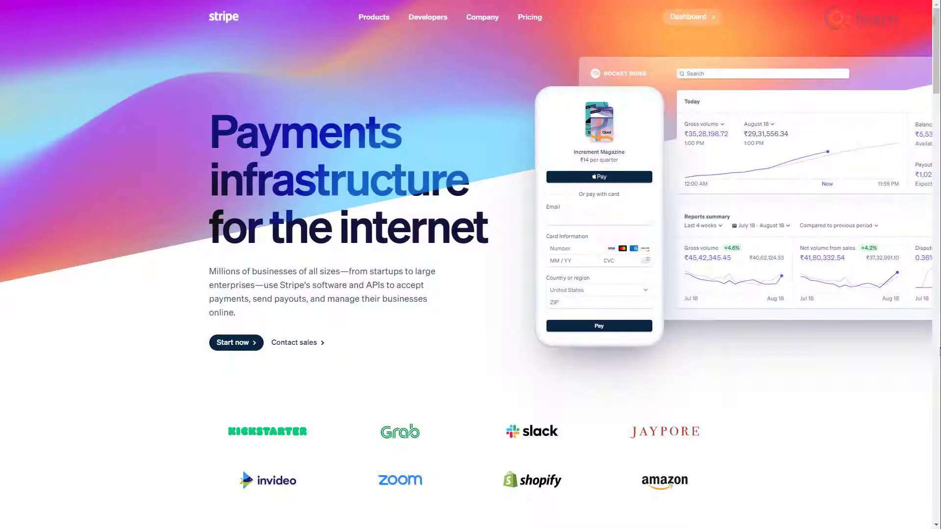
# Scroll the Stripe homepage past the product sections down to the 'Stripe is available for business in' country list.
pyautogui.scroll(-9, 940, 351)
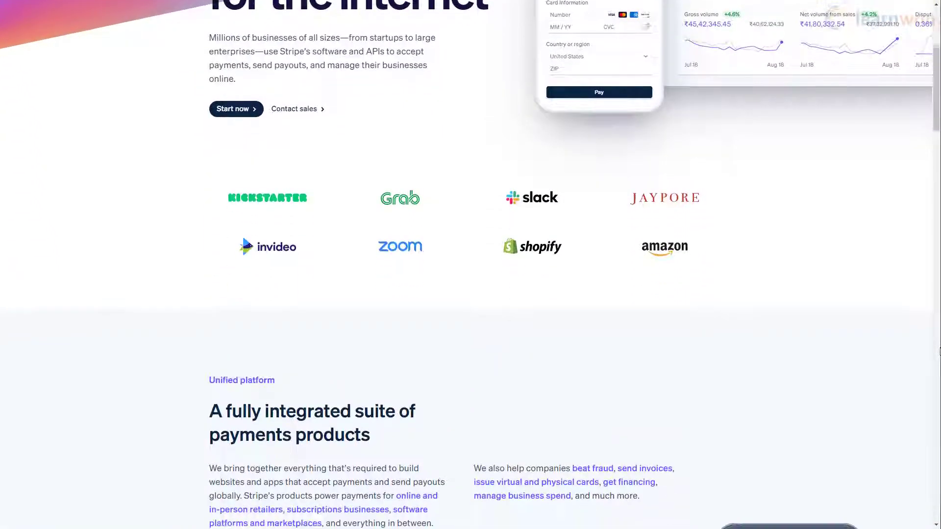
pyautogui.scroll(-10, 940, 351)
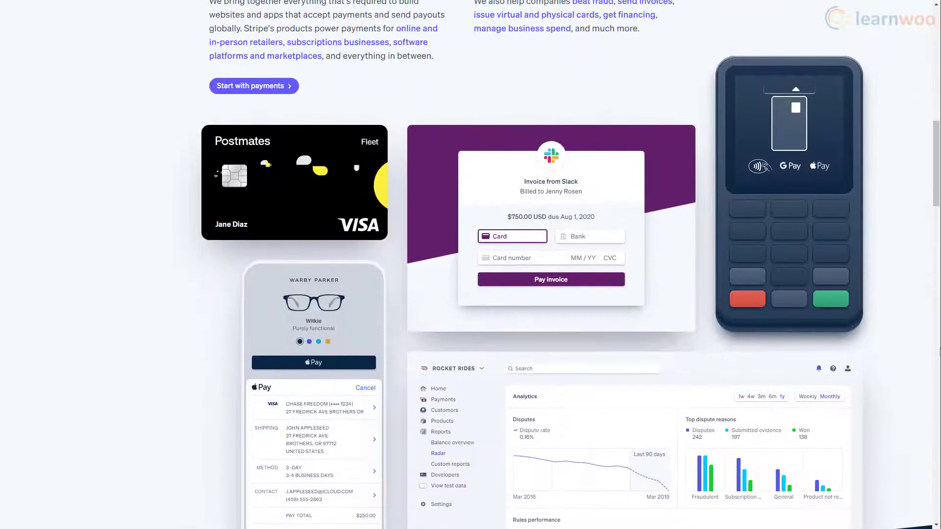
pyautogui.scroll(-12, 939, 351)
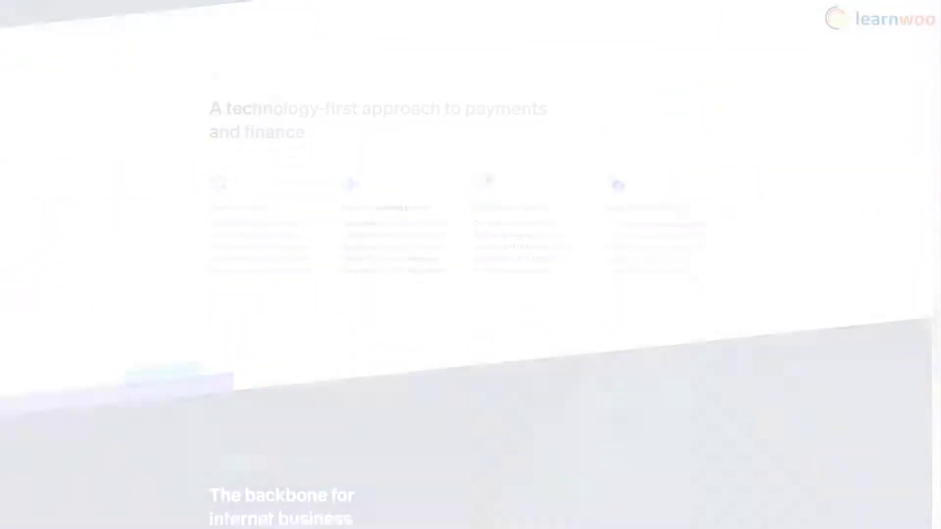
pyautogui.scroll(-10, 470, 265)
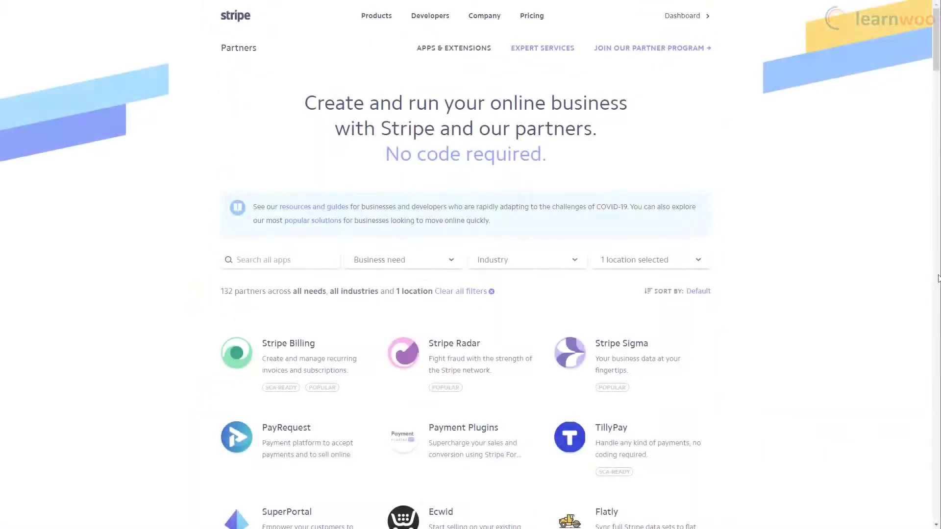
# Scroll through the Stripe partner integrations directory past the WC Vendors row.
pyautogui.scroll(-10, 938, 279)
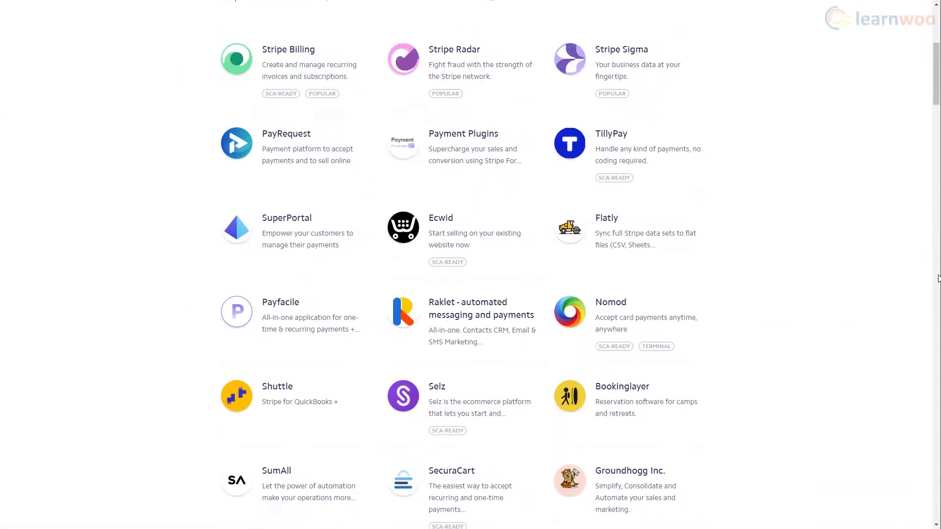
pyautogui.scroll(-9, 938, 278)
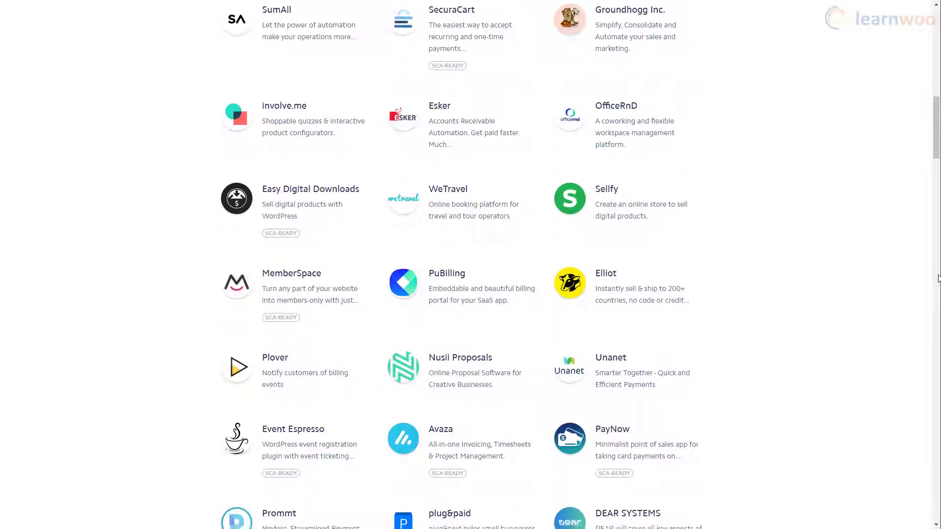
pyautogui.scroll(-9, 938, 278)
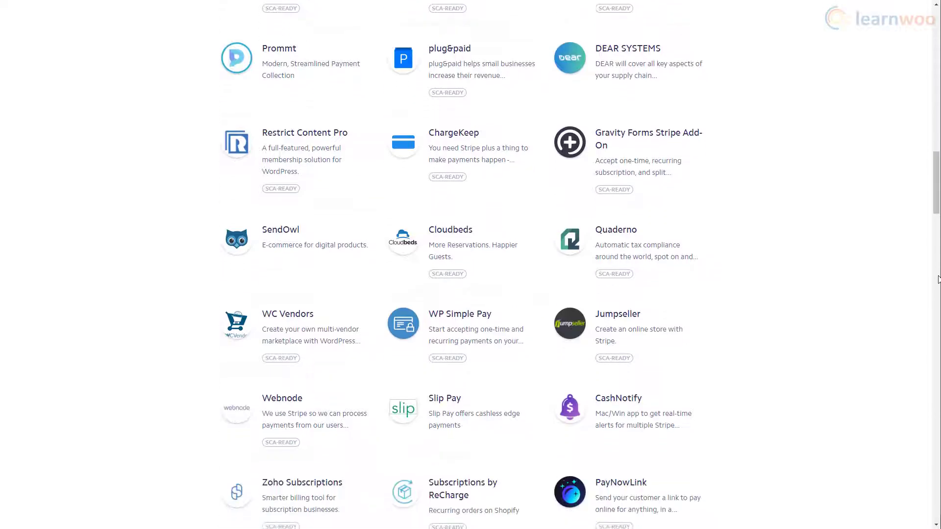
pyautogui.scroll(-10, 938, 278)
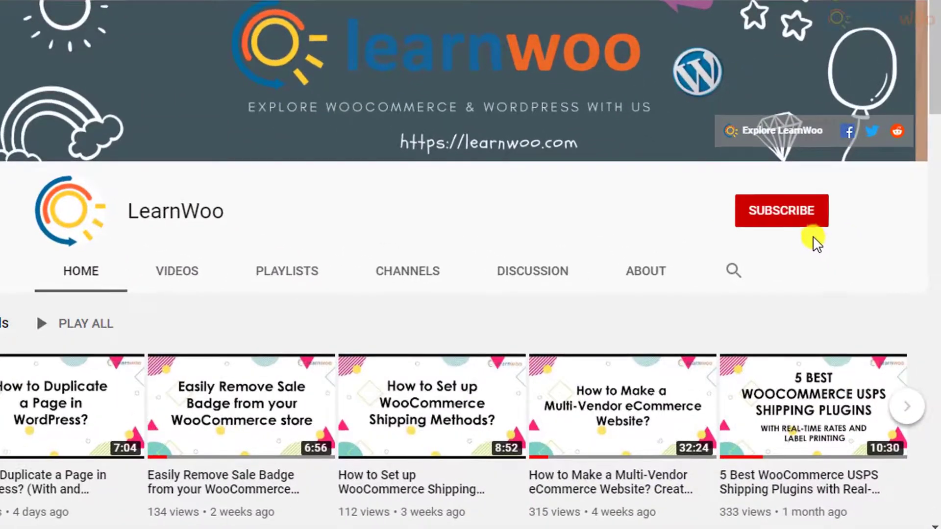
# Subscribe to LearnWoo with All notifications, then search Google for 'stripe register'.
pyautogui.click(783, 211)
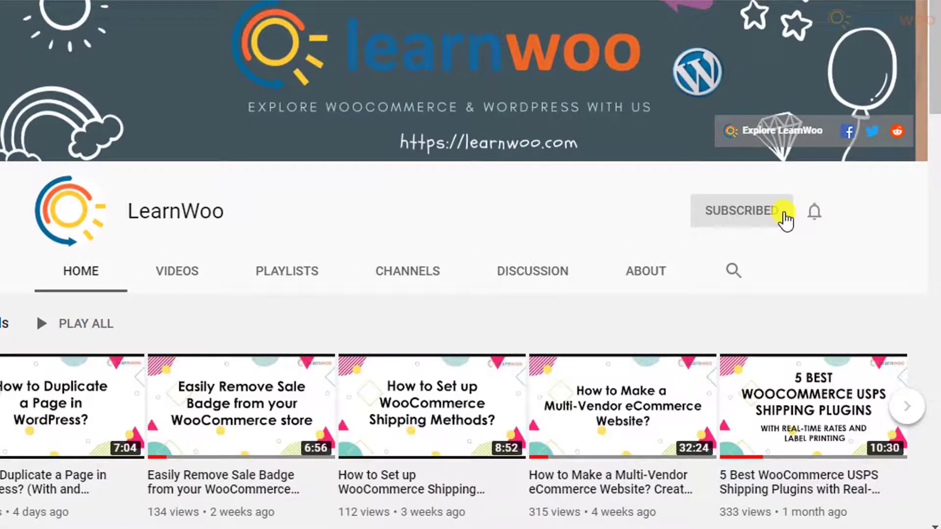
pyautogui.click(814, 213)
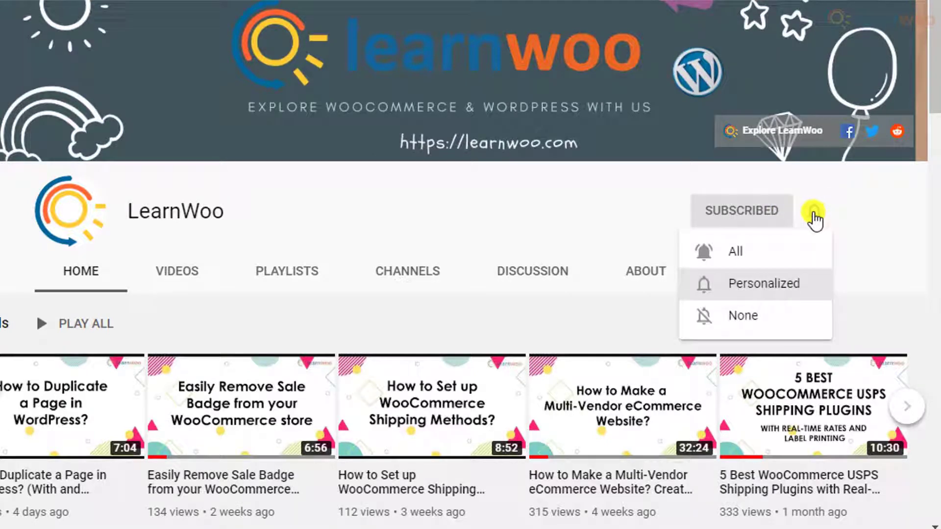
pyautogui.click(804, 255)
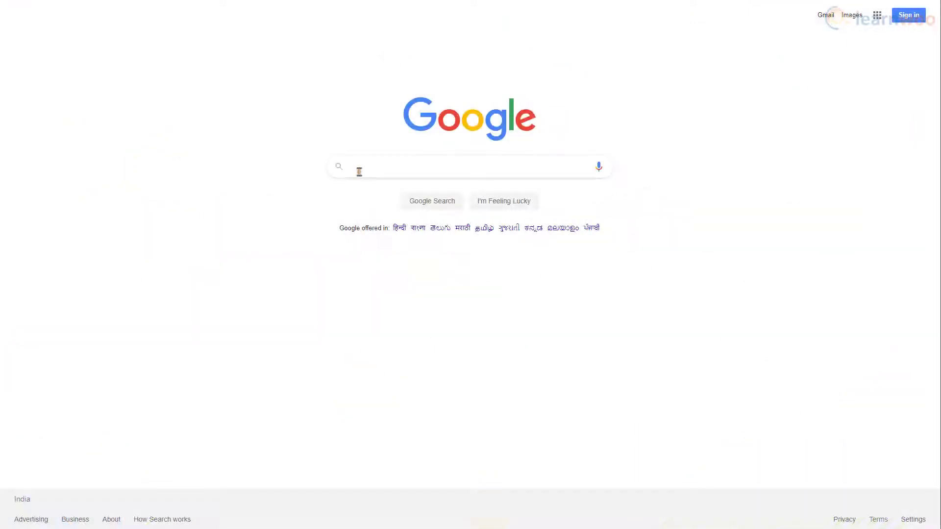
pyautogui.write('st')
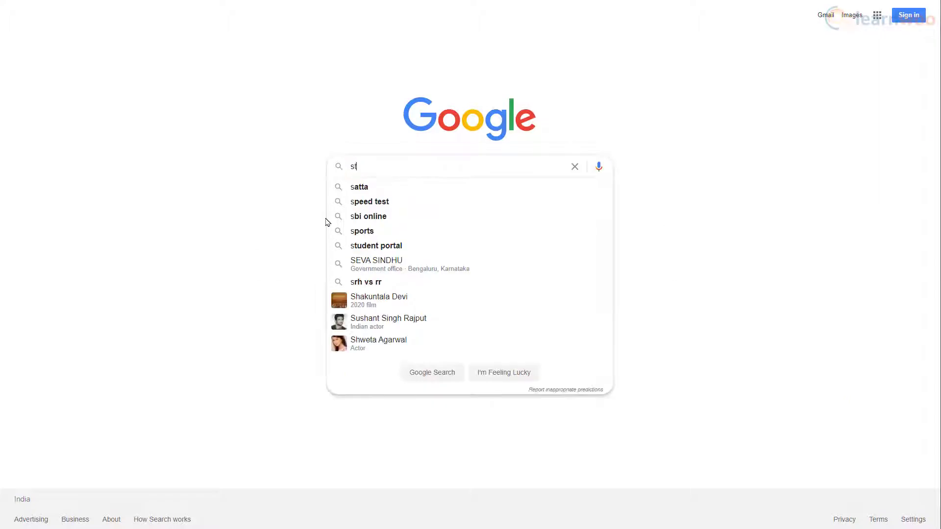
pyautogui.write('ripe register')
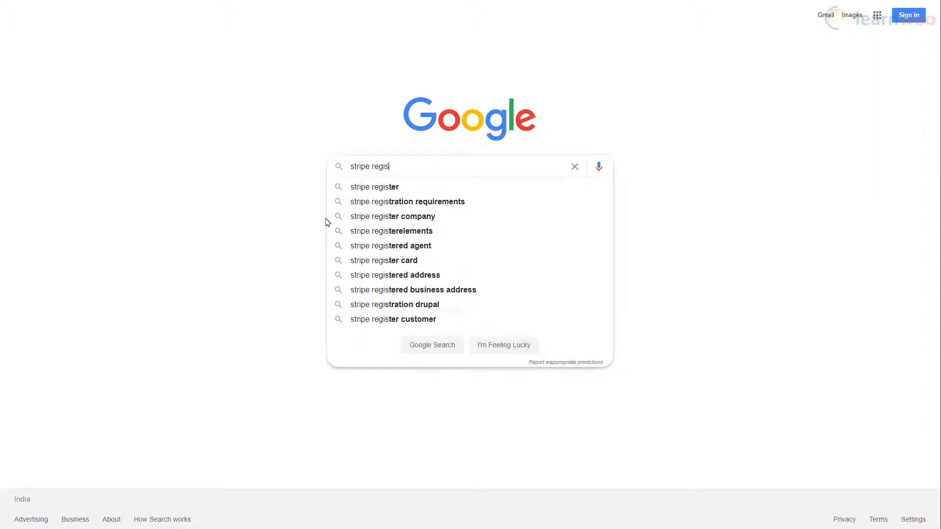
pyautogui.click(407, 315)
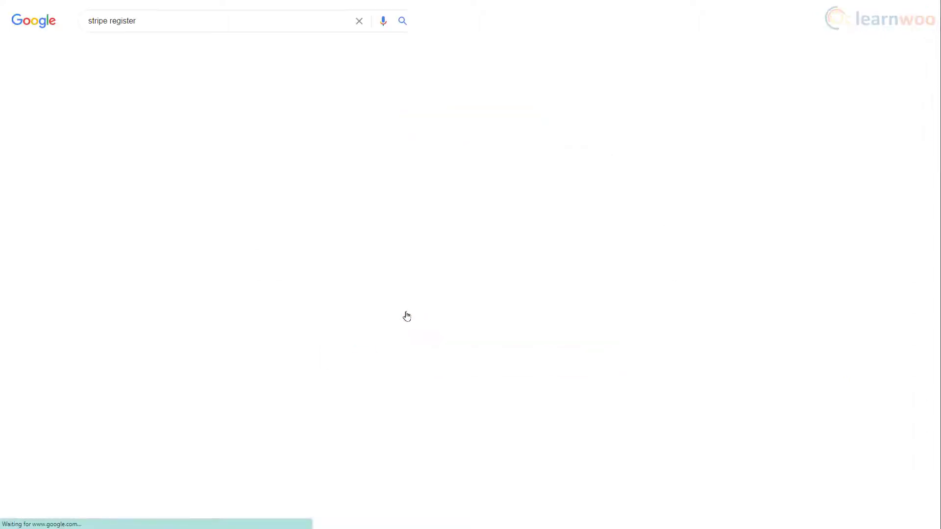
# Register a Stripe account with the e-mail, full name and password, then open the verification e-mail.
pyautogui.click(108, 263)
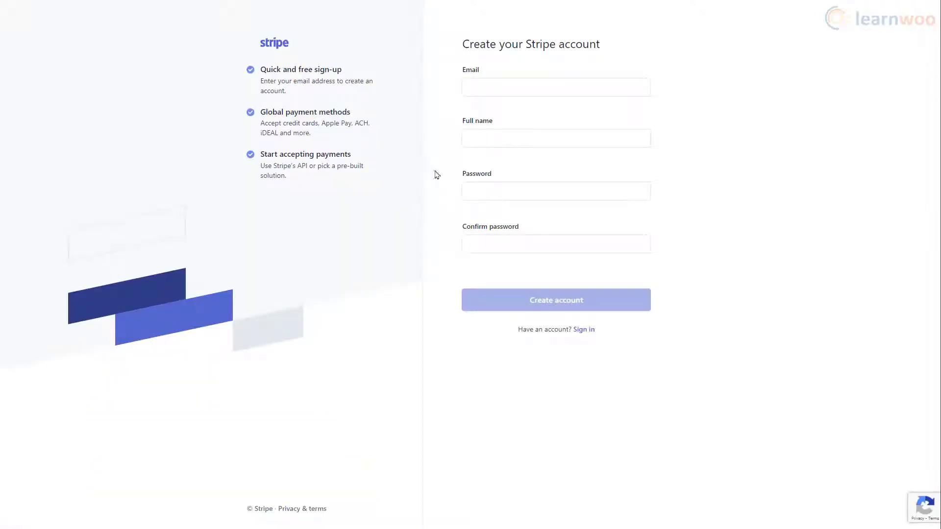
pyautogui.click(477, 90)
pyautogui.press('Tab')
pyautogui.click(473, 187)
pyautogui.write('*************')
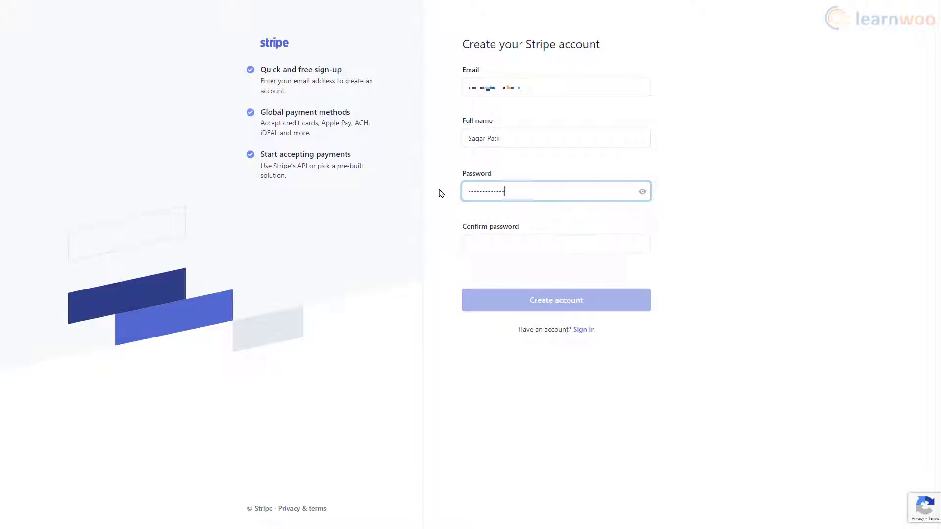
pyautogui.click(468, 240)
pyautogui.write('********************')
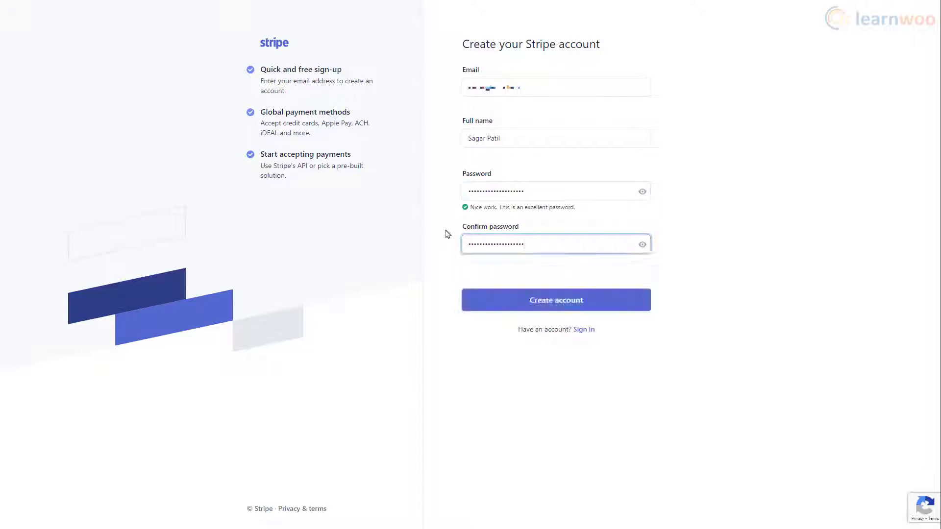
pyautogui.click(488, 301)
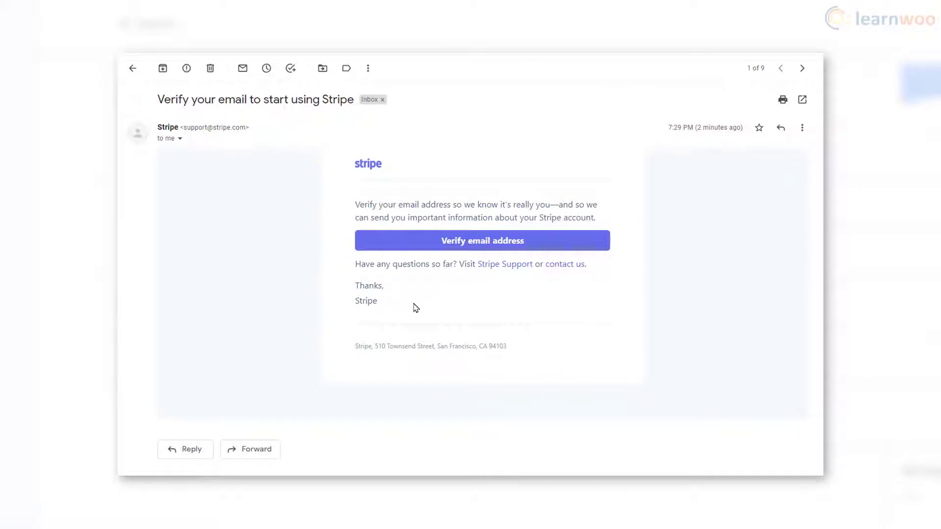
pyautogui.click(444, 252)
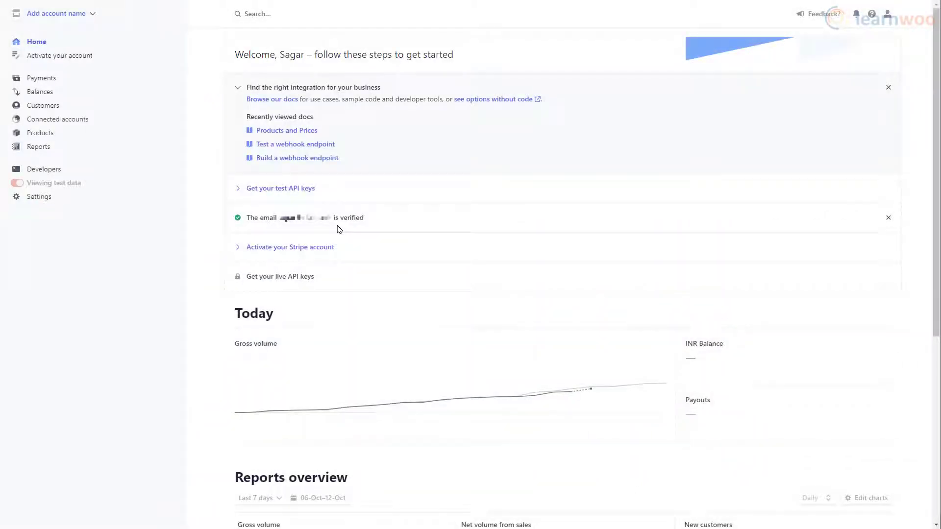
# Start Stripe account activation and enter the business address with city Mumbai.
pyautogui.click(247, 251)
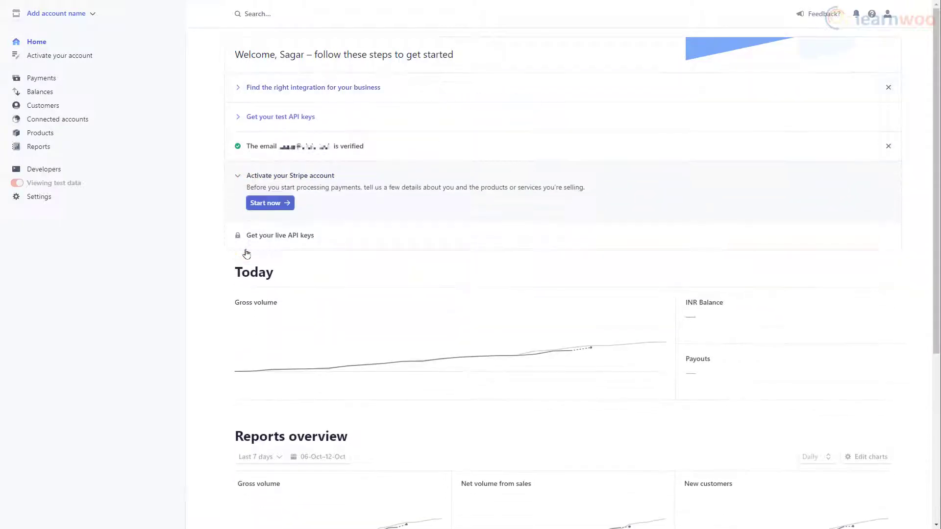
pyautogui.click(274, 207)
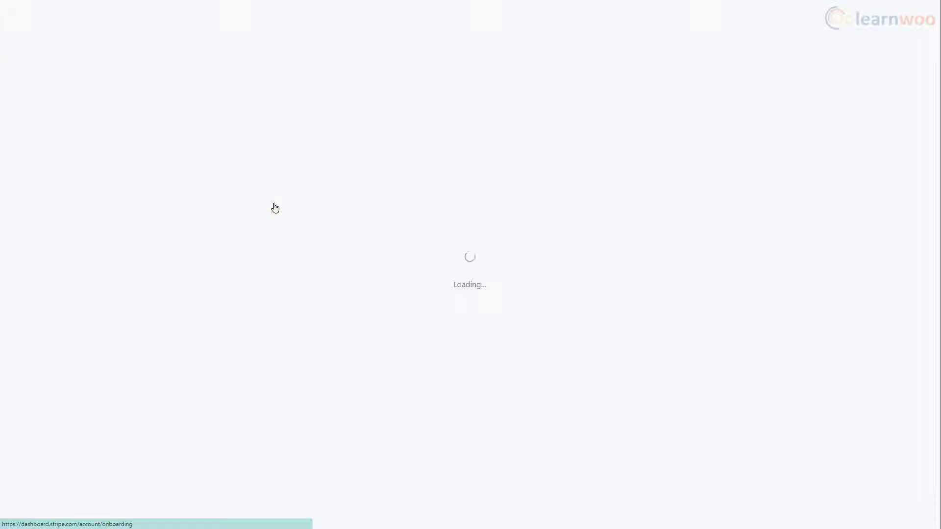
pyautogui.press('Tab')
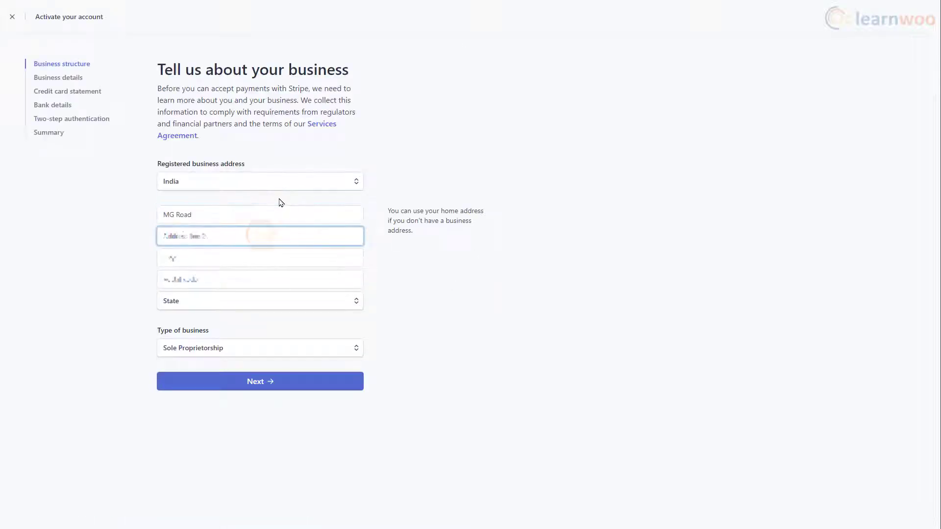
pyautogui.press('Tab')
pyautogui.write('Mumbai')
pyautogui.press('Tab')
pyautogui.press('Tab')
# Set the state to Karnataka and the business type to Individual, then submit.
pyautogui.click(256, 306)
pyautogui.click(207, 467)
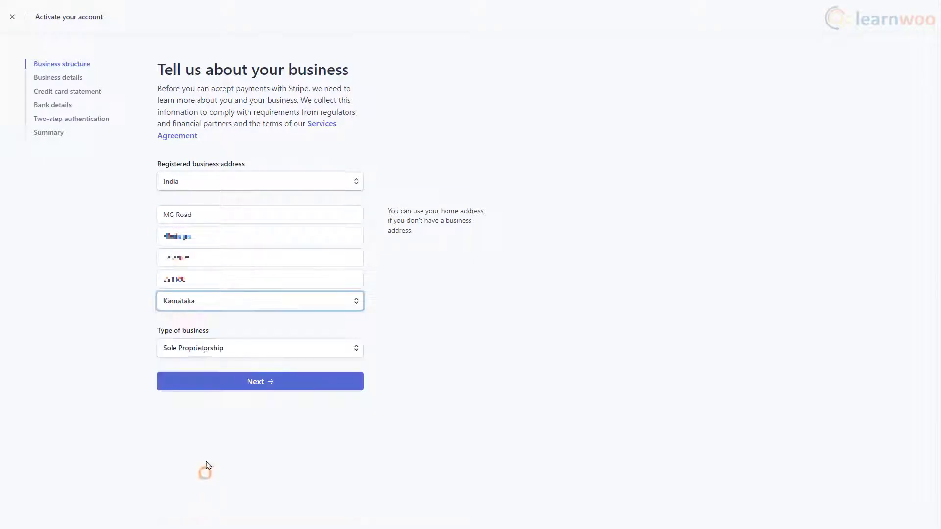
pyautogui.click(205, 356)
pyautogui.click(194, 391)
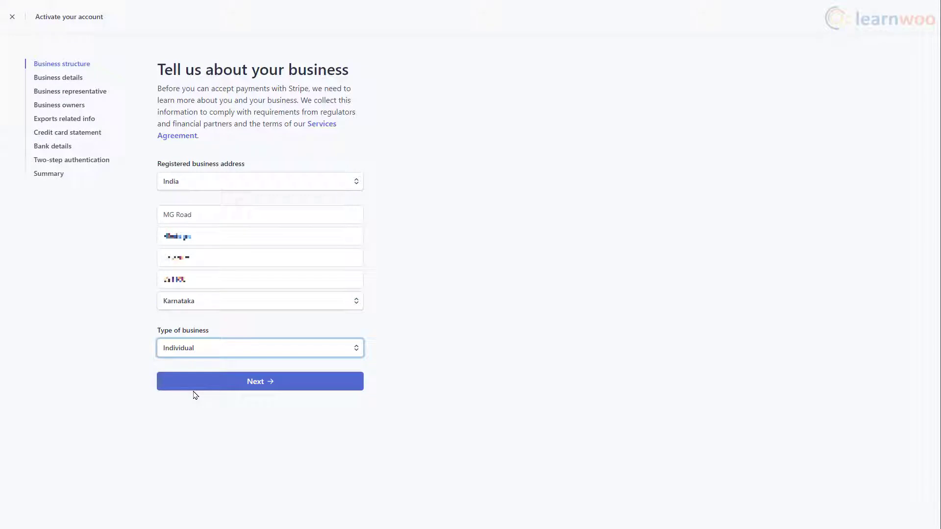
pyautogui.click(193, 388)
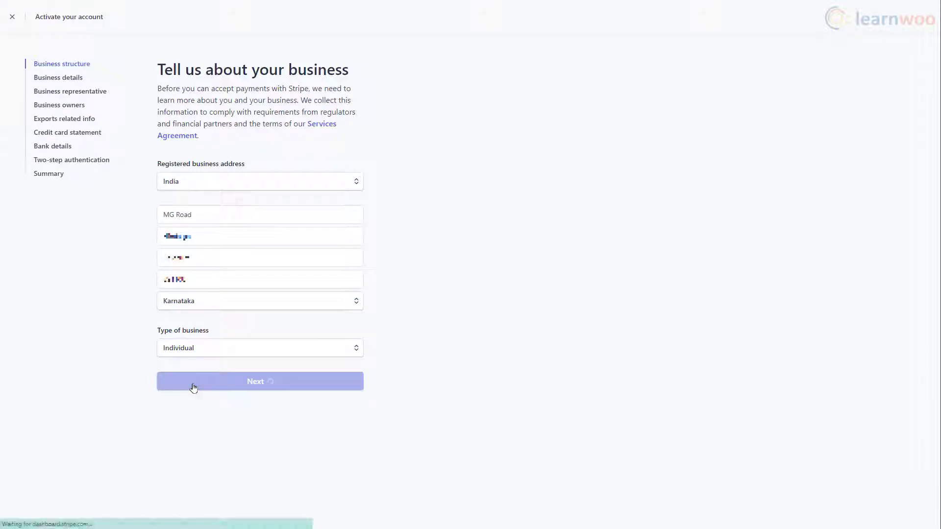
# Submit the representative's legal name, date of birth and PAN number.
pyautogui.click(205, 141)
pyautogui.press('Tab')
pyautogui.press('Tab')
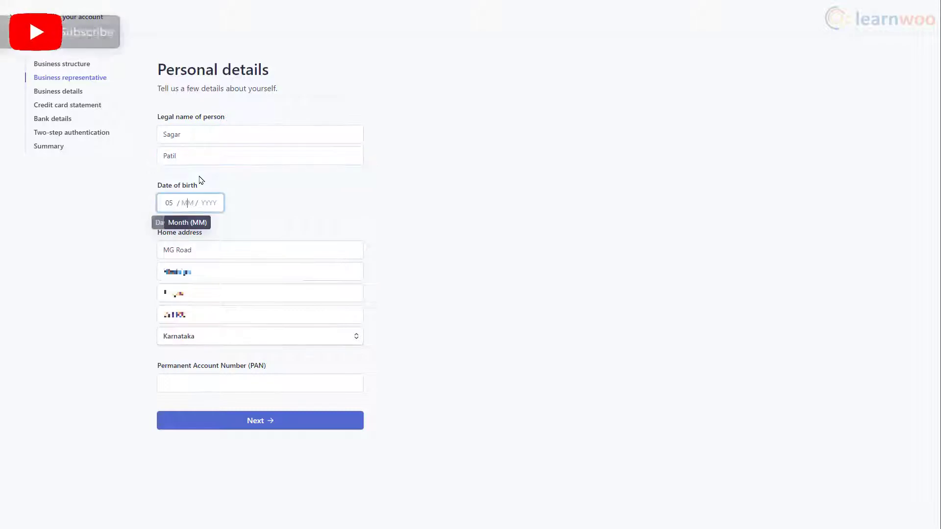
pyautogui.click(209, 391)
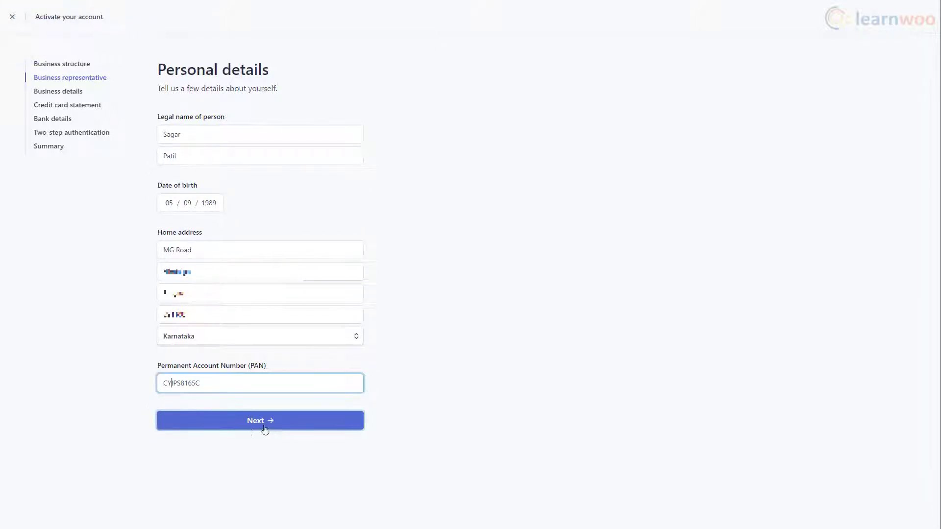
pyautogui.click(248, 430)
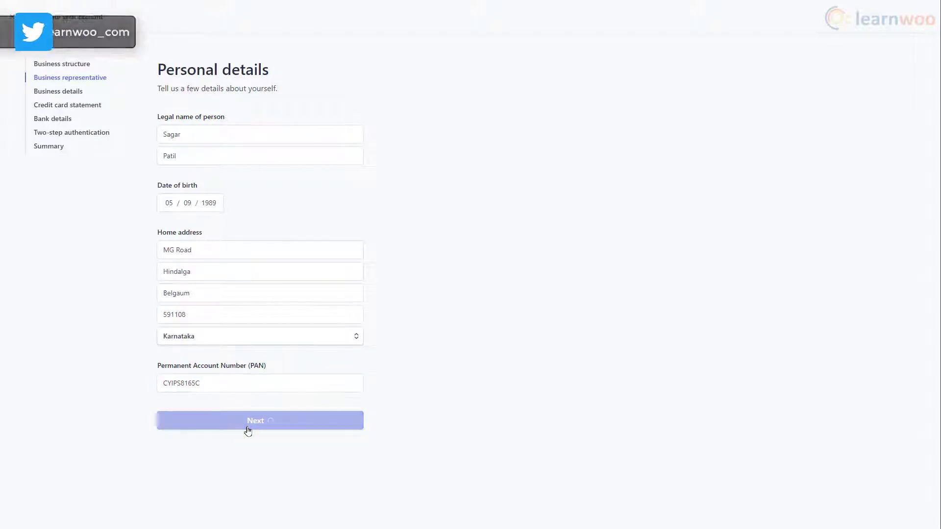
# Submit business details: industry Clothing and accessories, the Instagram URL as website, and description 'Fashion'.
pyautogui.click(284, 141)
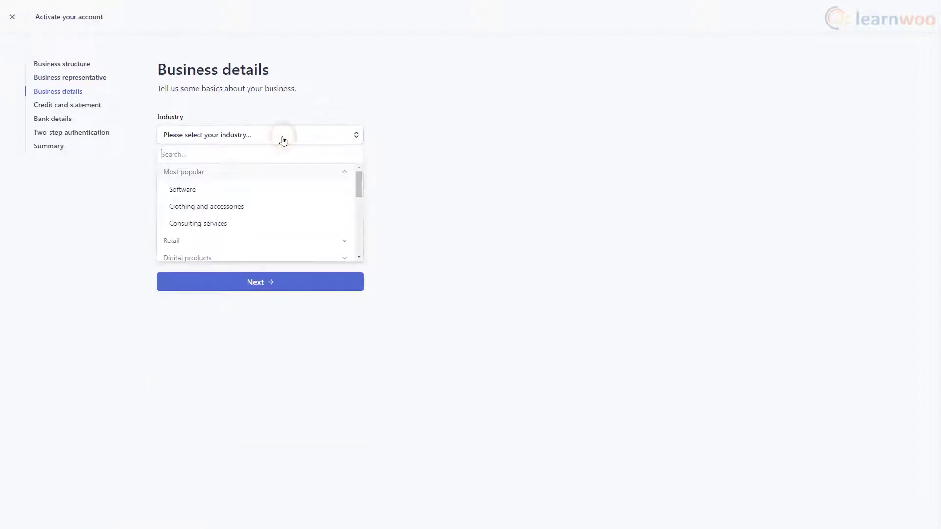
pyautogui.click(254, 207)
pyautogui.rightClick(166, 183)
pyautogui.click(202, 258)
pyautogui.click(192, 239)
pyautogui.write('Fashionable clothing for everyone')
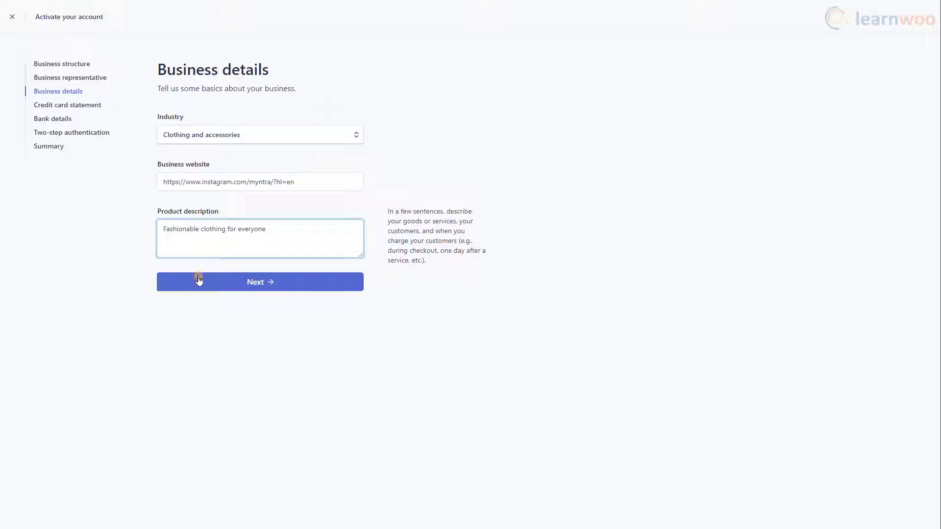
pyautogui.click(198, 281)
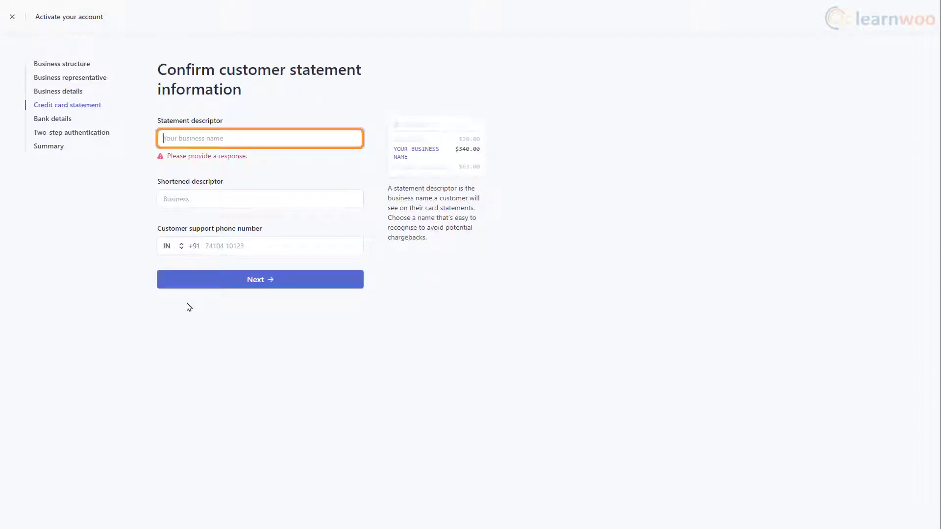
# Enter statement descriptor 'Your Business Name', shortened descriptor 'Business', and the support phone number, then submit.
pyautogui.write('Your')
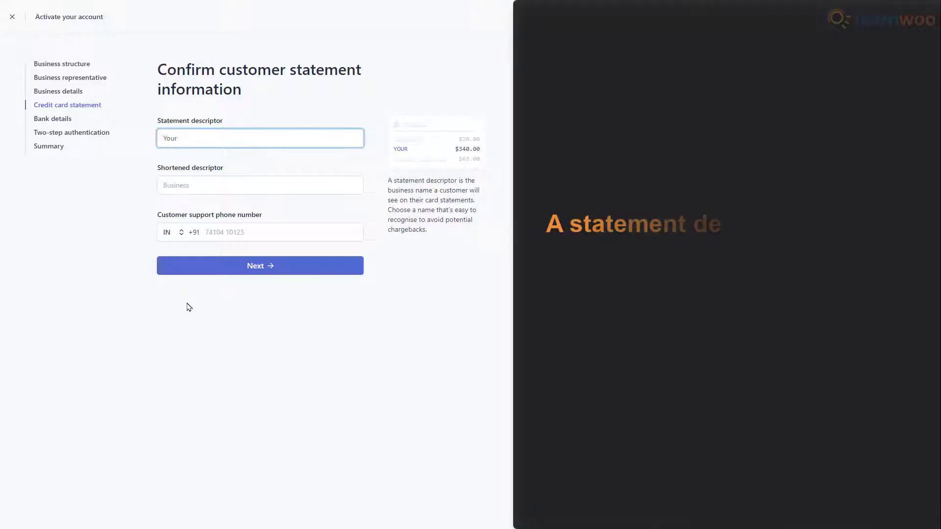
pyautogui.write(' Busine')
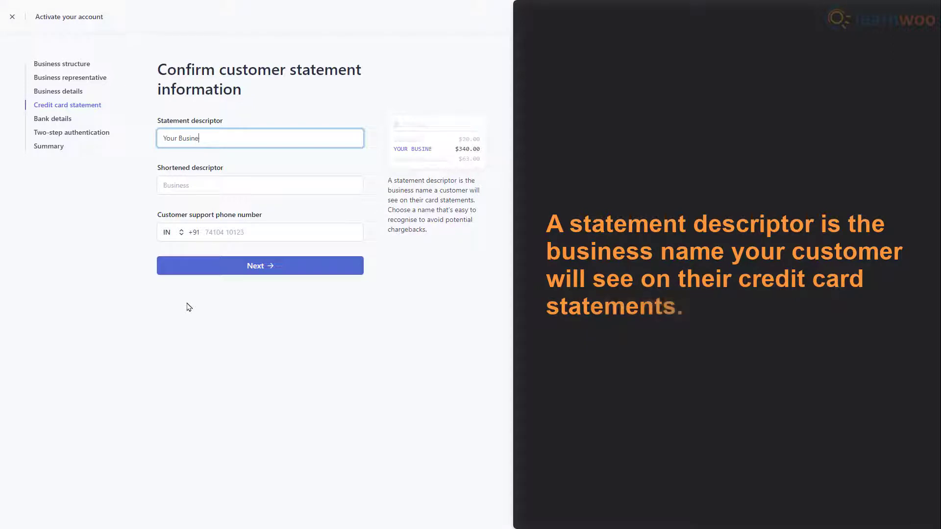
pyautogui.write('ss Name')
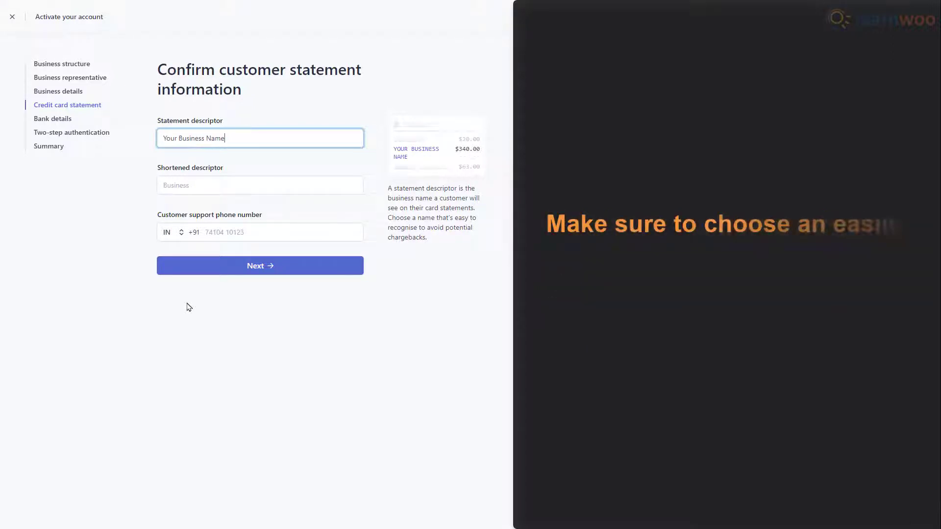
pyautogui.click(175, 186)
pyautogui.write('B')
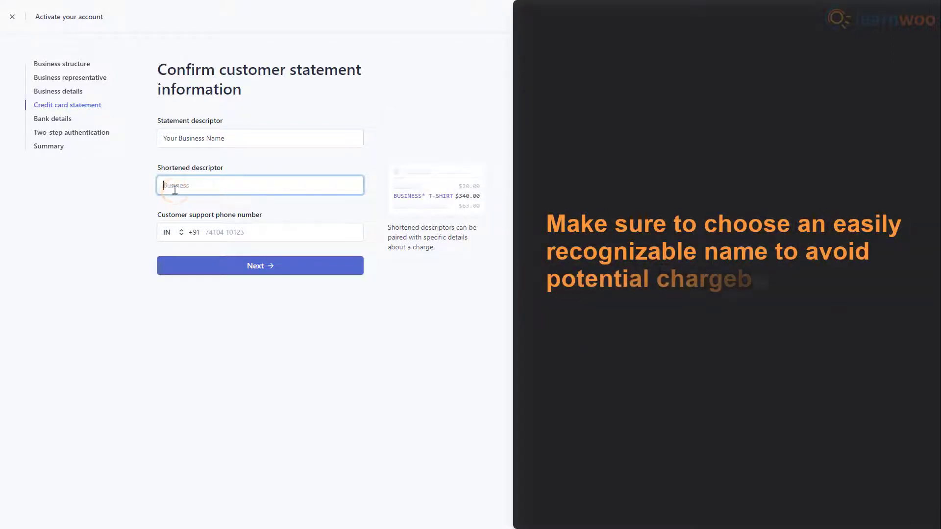
pyautogui.write('usine')
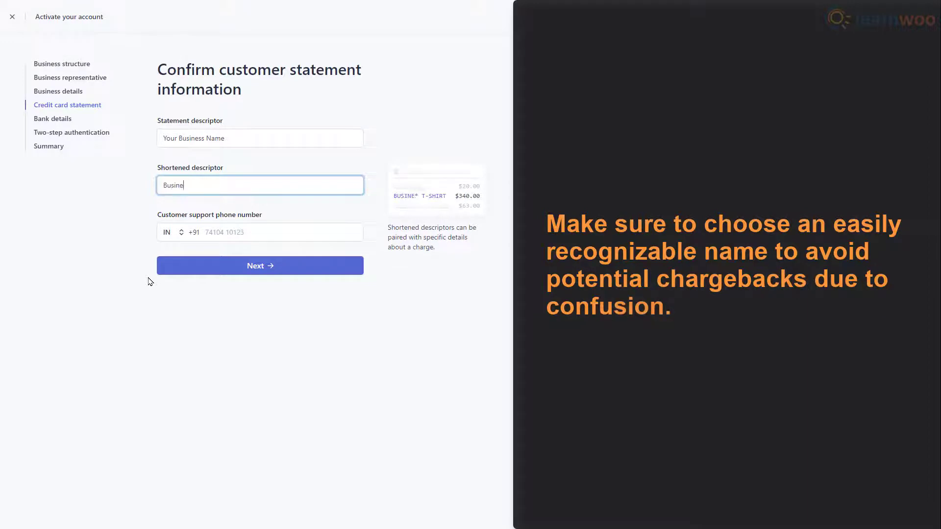
pyautogui.write('ss')
pyautogui.click(211, 233)
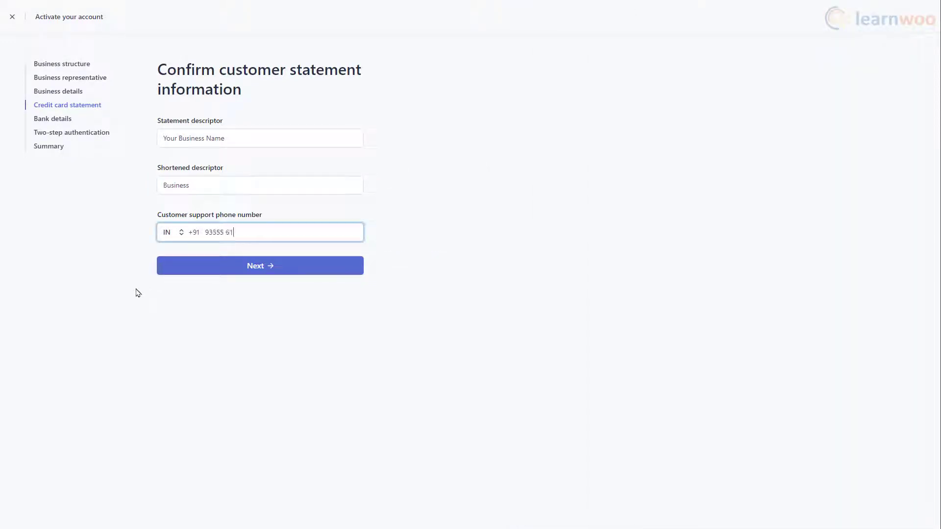
pyautogui.click(246, 271)
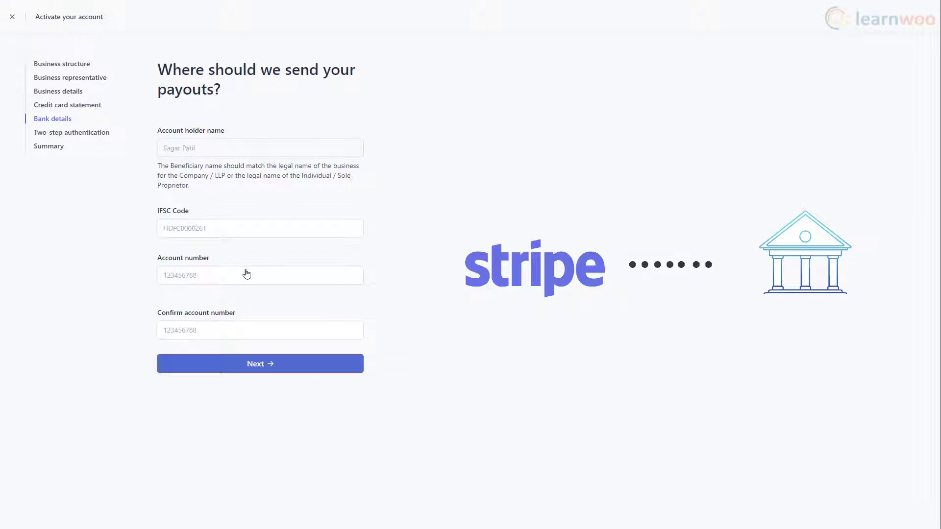
# Submit payout bank details with IFSC code SBIN0001001 and the account number entered twice.
pyautogui.click(204, 231)
pyautogui.write('SBIN0001001')
pyautogui.click(212, 271)
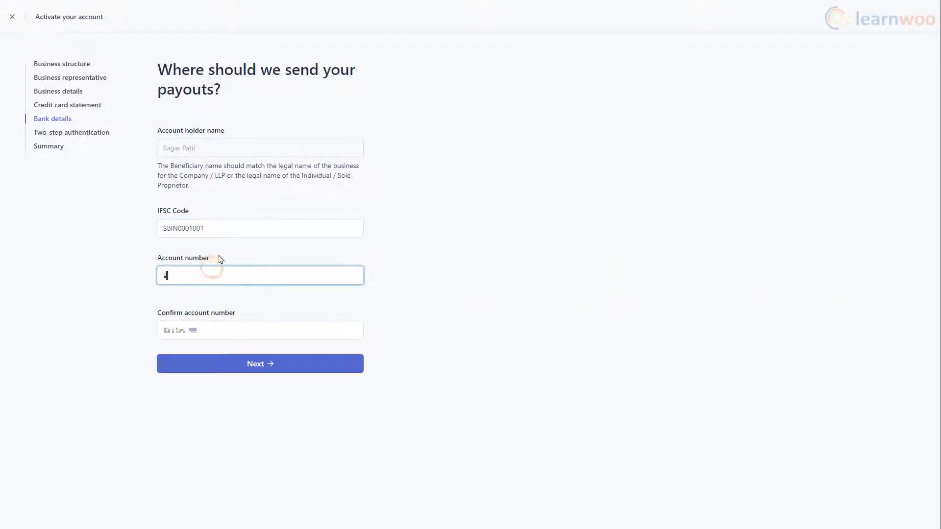
pyautogui.click(199, 325)
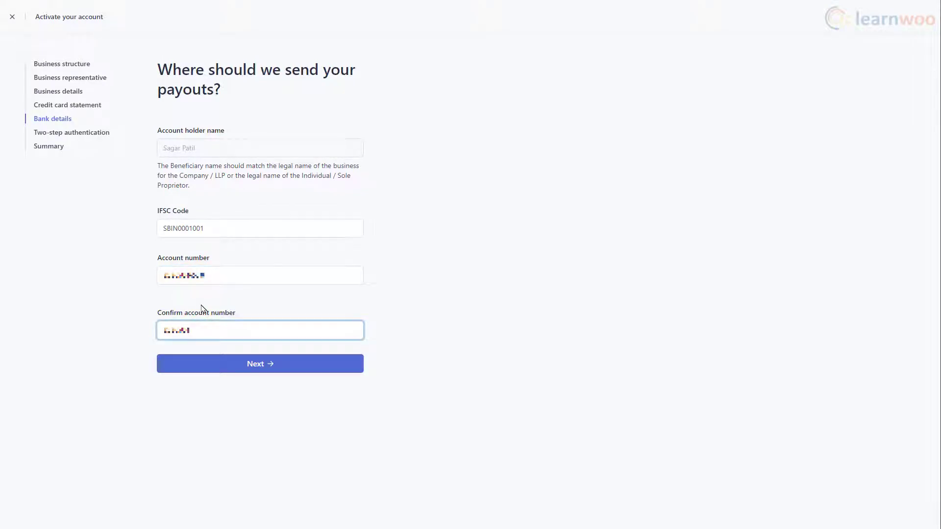
pyautogui.click(232, 363)
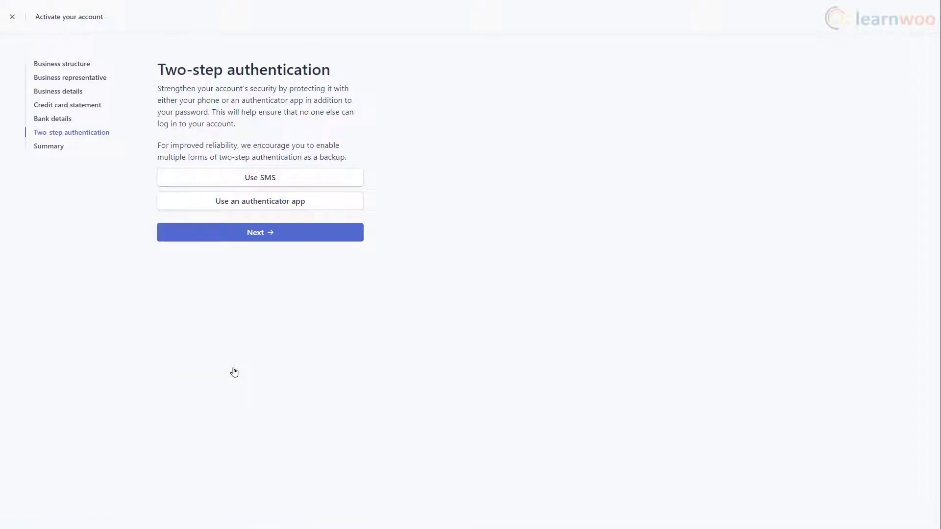
# Turn on SMS two-step authentication by verifying the mobile number with the texted code.
pyautogui.click(263, 187)
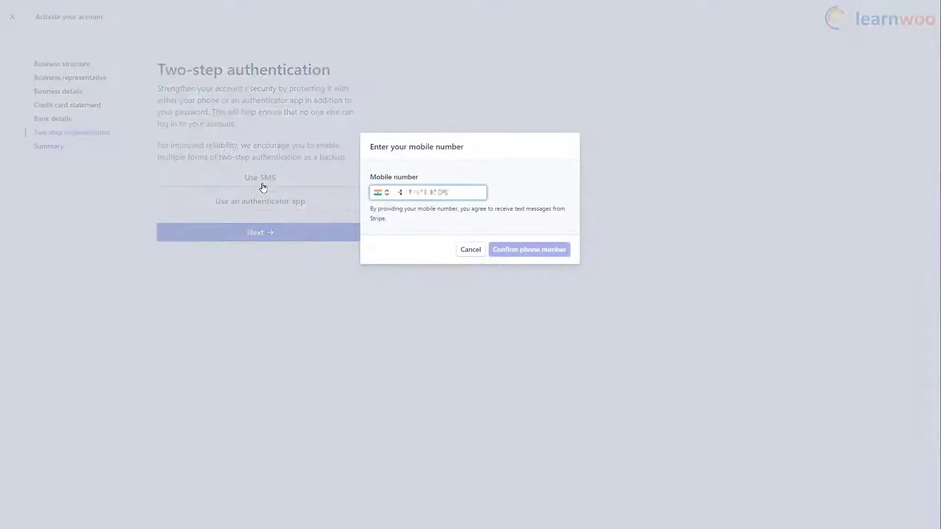
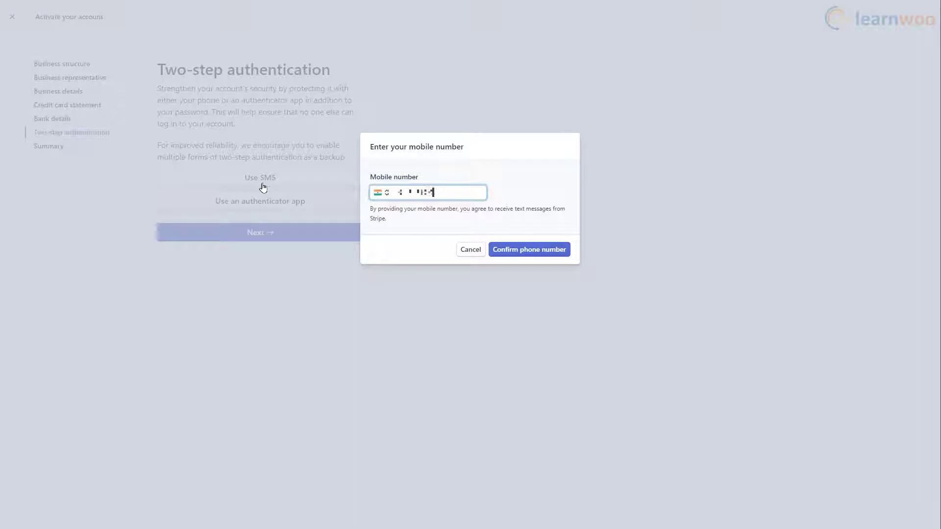
pyautogui.click(500, 256)
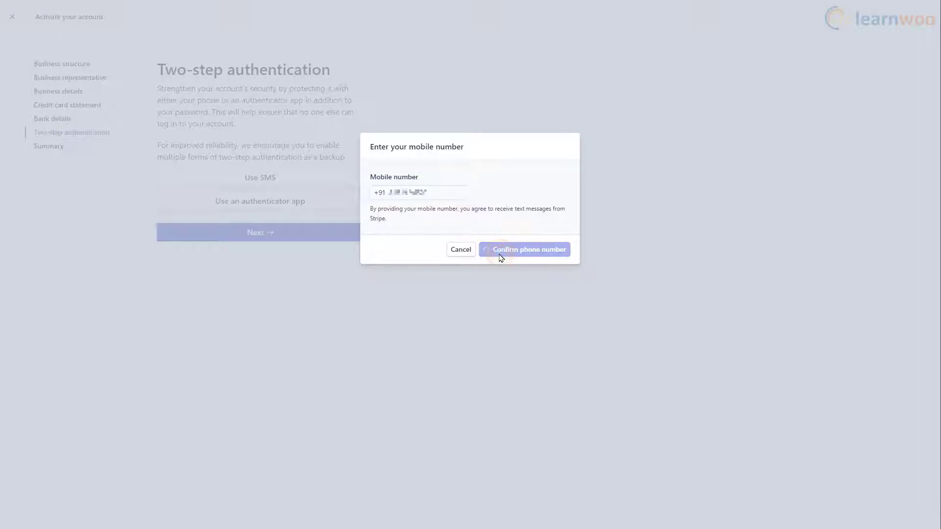
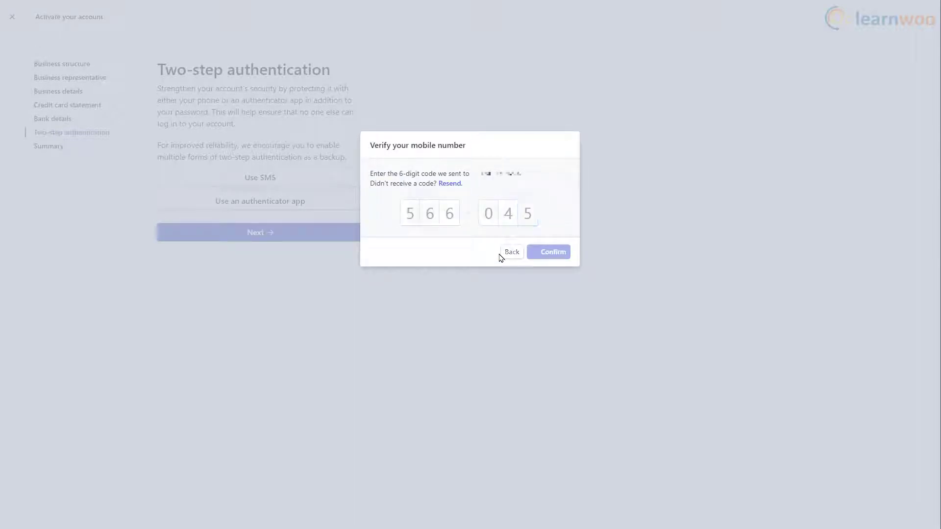
pyautogui.click(558, 280)
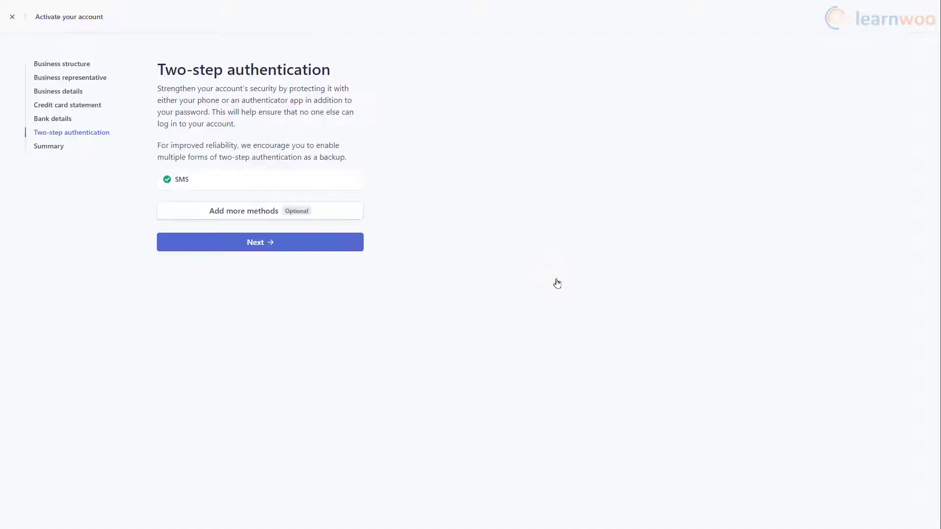
pyautogui.click(280, 244)
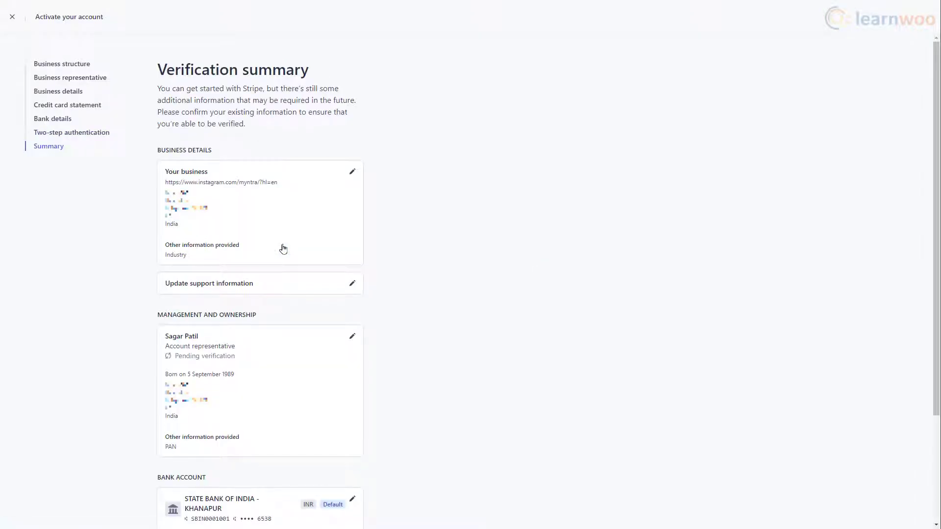
# Review the verification summary and click Done to finish activation.
pyautogui.scroll(-3, 470, 301)
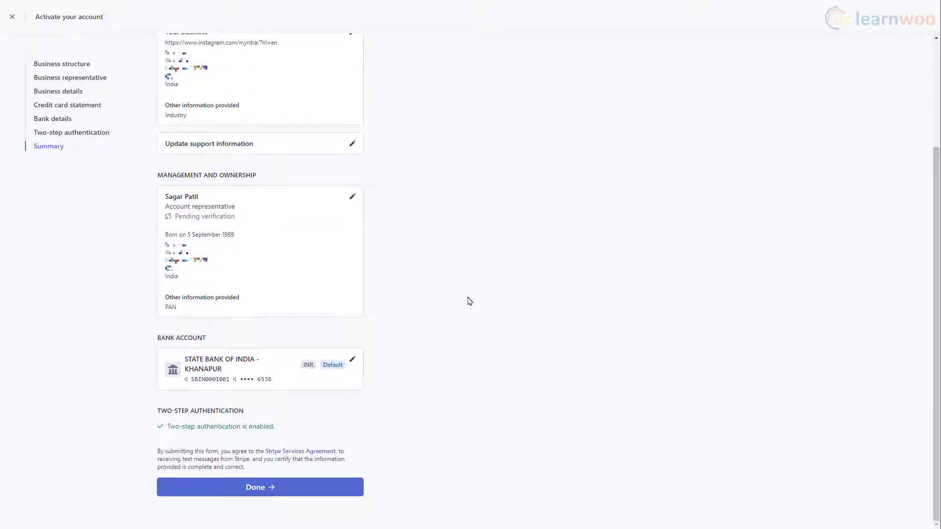
pyautogui.click(277, 495)
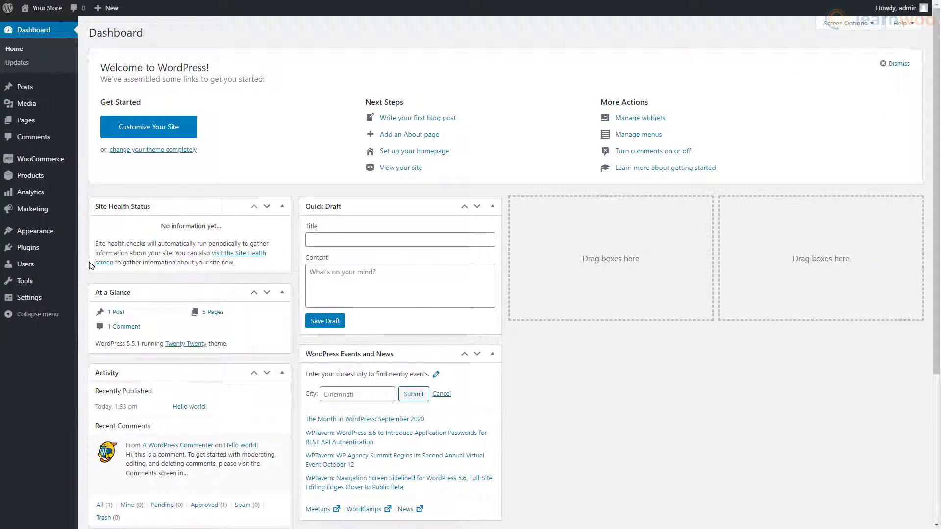
# Search the plugin directory for 'stripe', then install and activate WooCommerce Stripe Payment Gateway.
pyautogui.moveTo(68, 254)
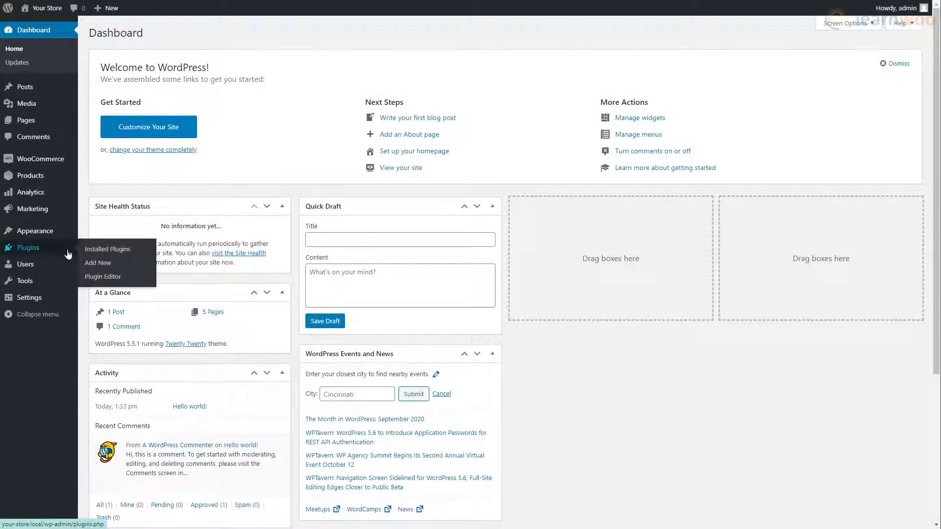
pyautogui.click(118, 266)
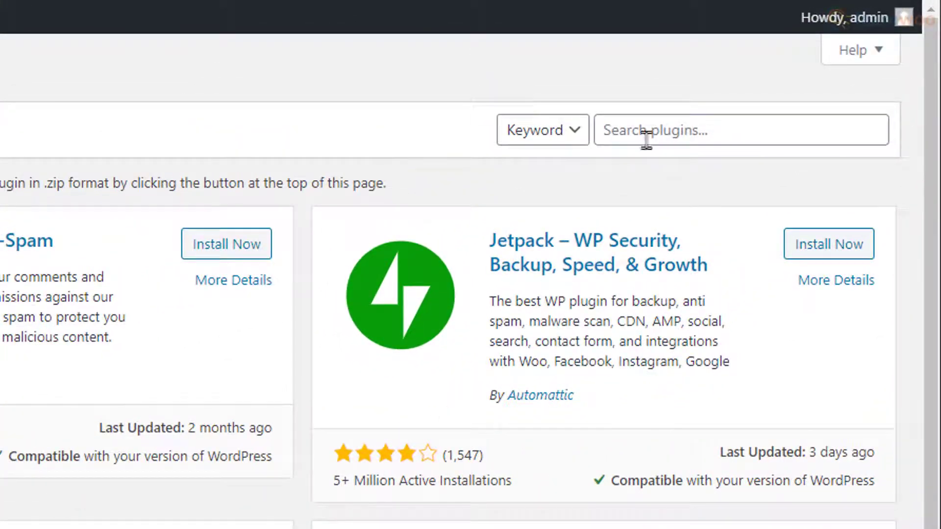
pyautogui.click(646, 133)
pyautogui.write('stripe')
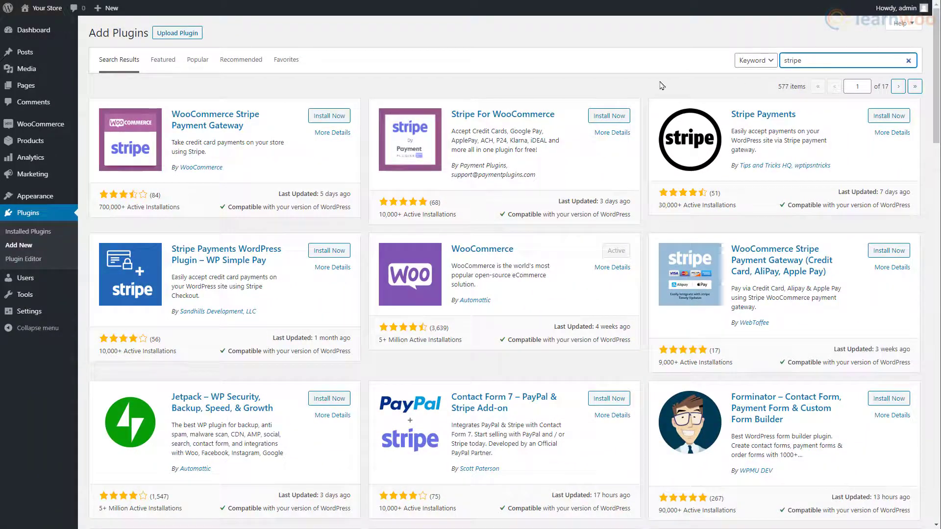
pyautogui.click(338, 116)
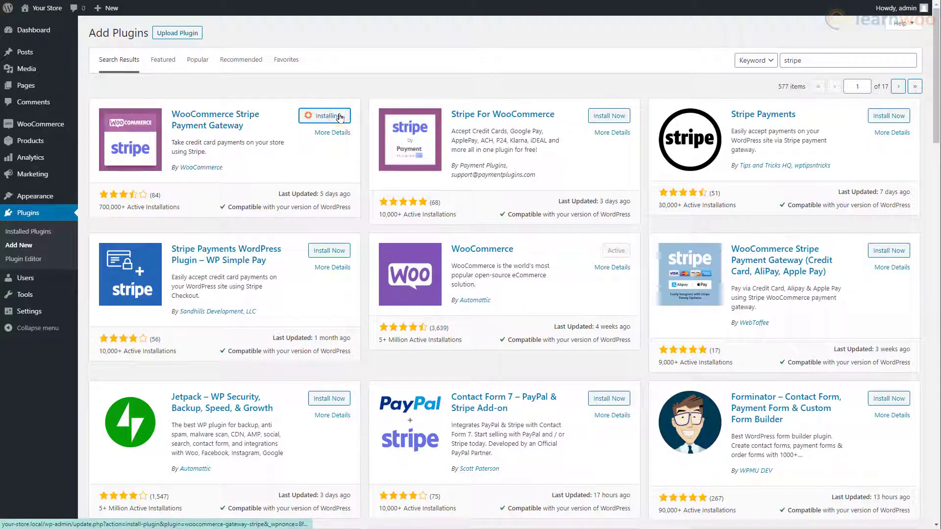
pyautogui.click(337, 121)
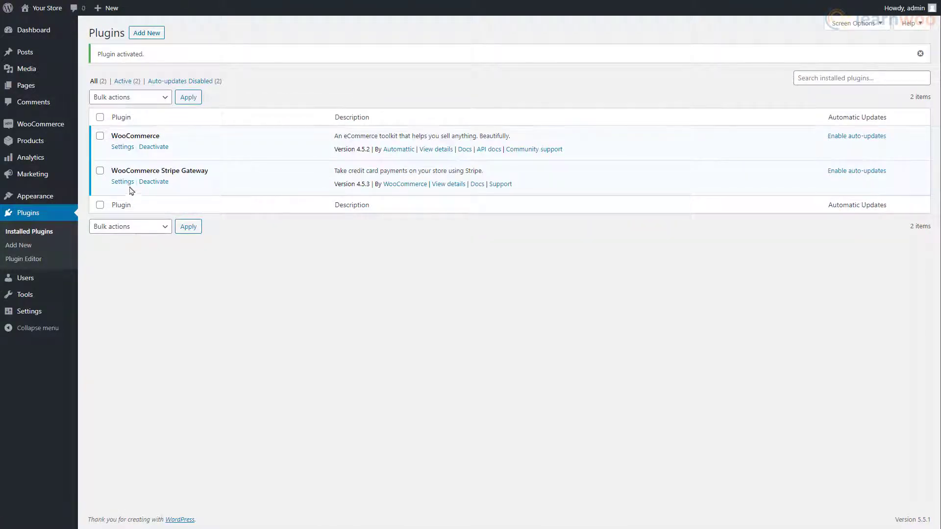
pyautogui.click(125, 183)
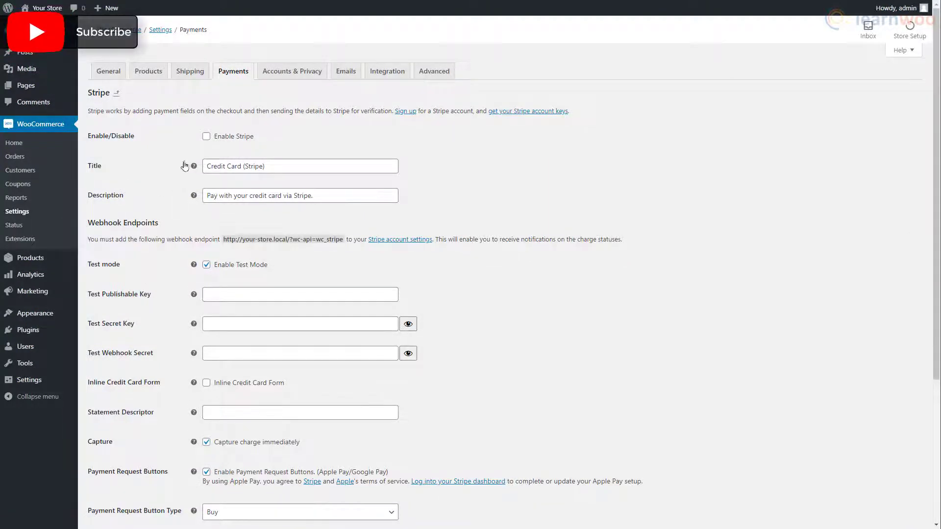
# Tick Enable Stripe, keeping the default title and description.
pyautogui.click(206, 139)
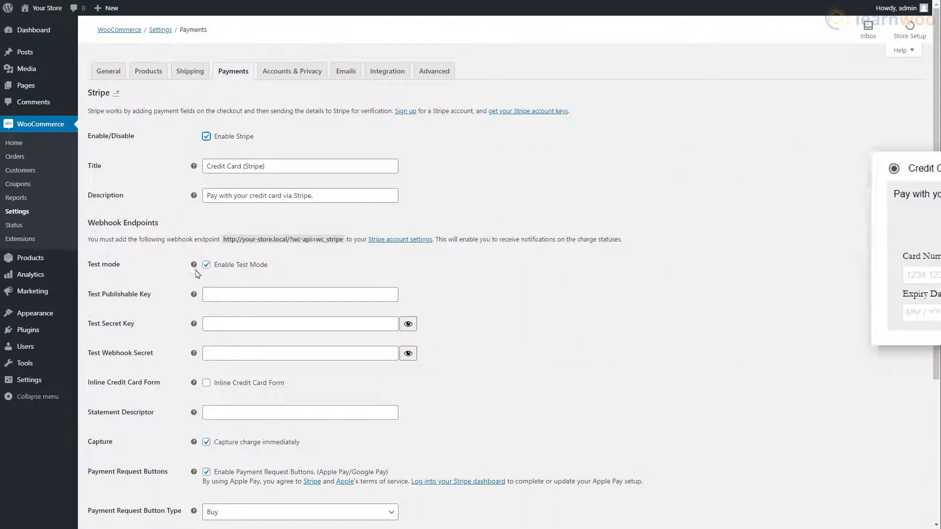
pyautogui.moveTo(201, 277)
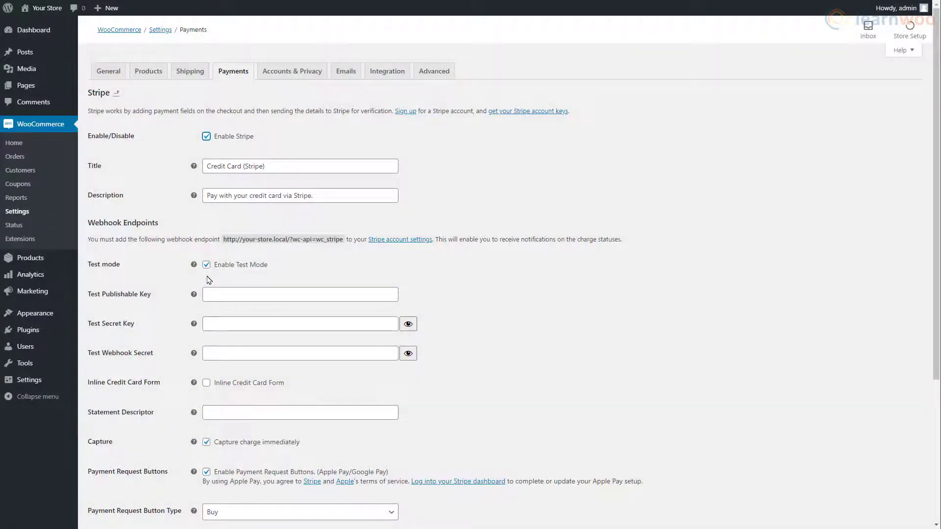
# Turn off test mode and copy the live publishable key from Stripe's Developers > API keys.
pyautogui.click(207, 268)
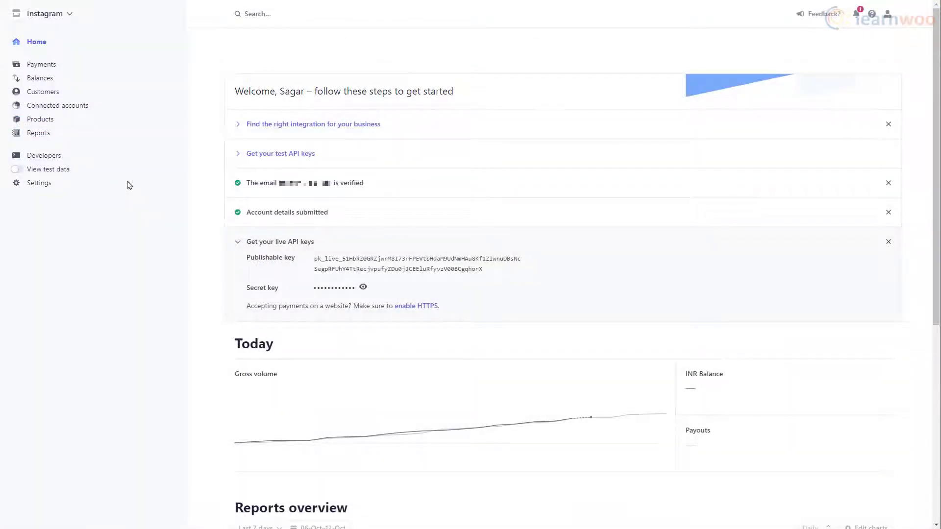
pyautogui.click(54, 157)
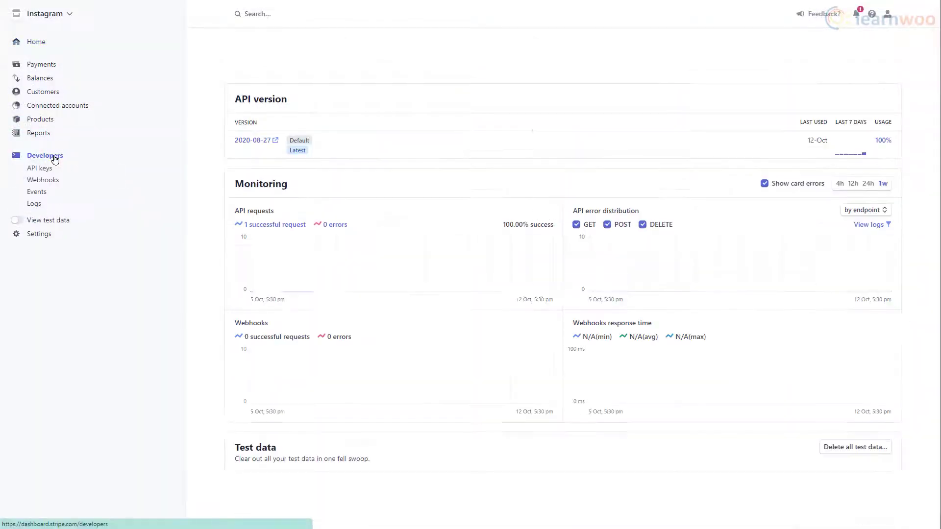
pyautogui.click(51, 172)
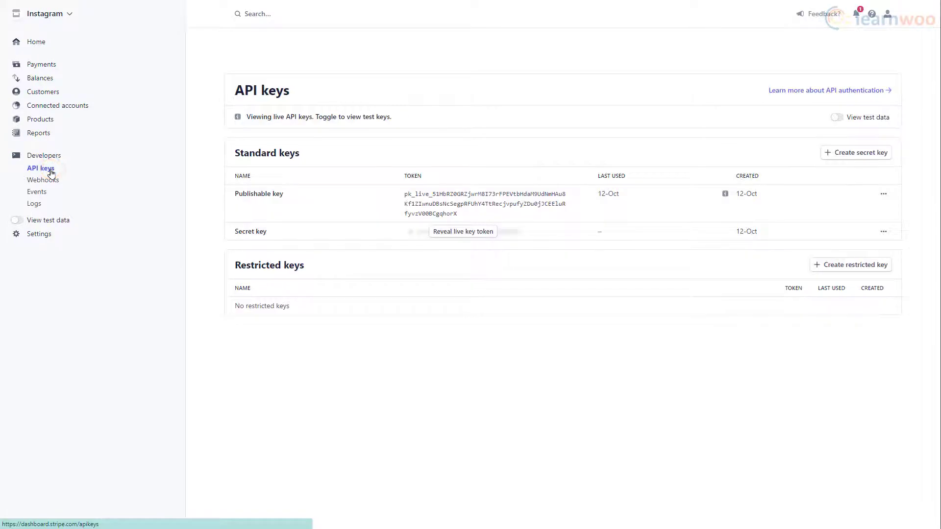
pyautogui.moveTo(406, 195); pyautogui.dragTo(459, 218)
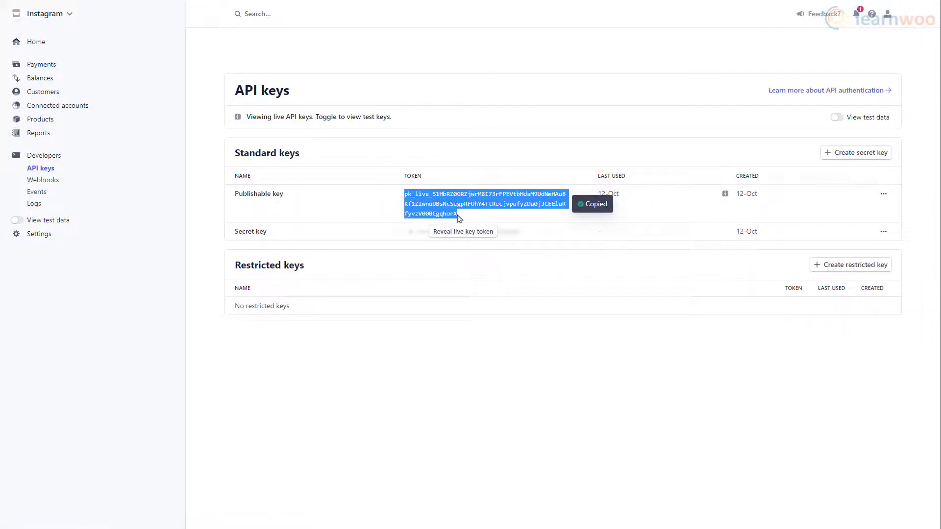
pyautogui.click(214, 294)
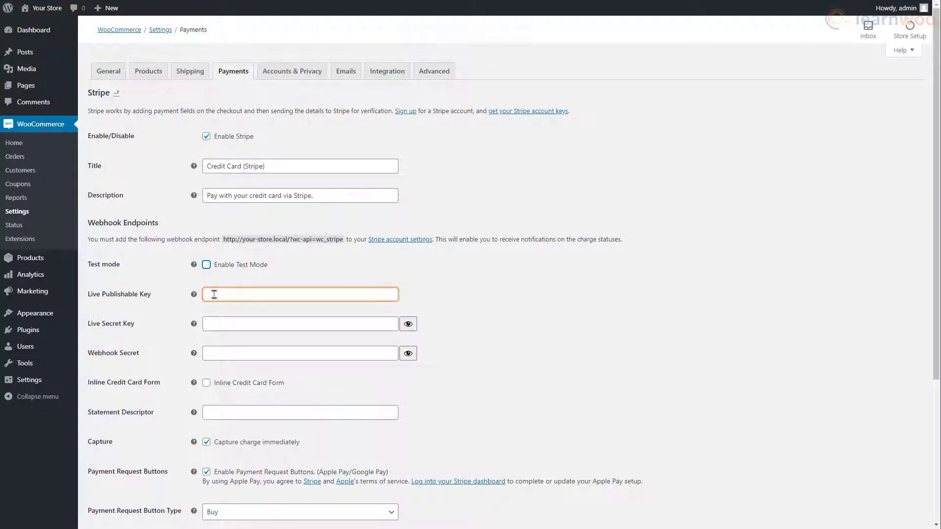
# Paste the live publishable key, then reveal, copy and paste Stripe's live secret key.
pyautogui.rightClick(215, 294)
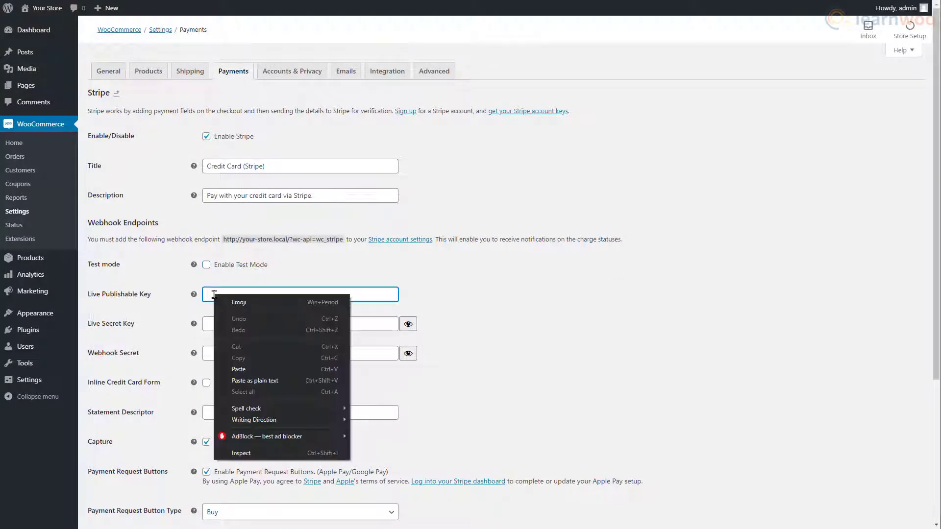
pyautogui.click(245, 367)
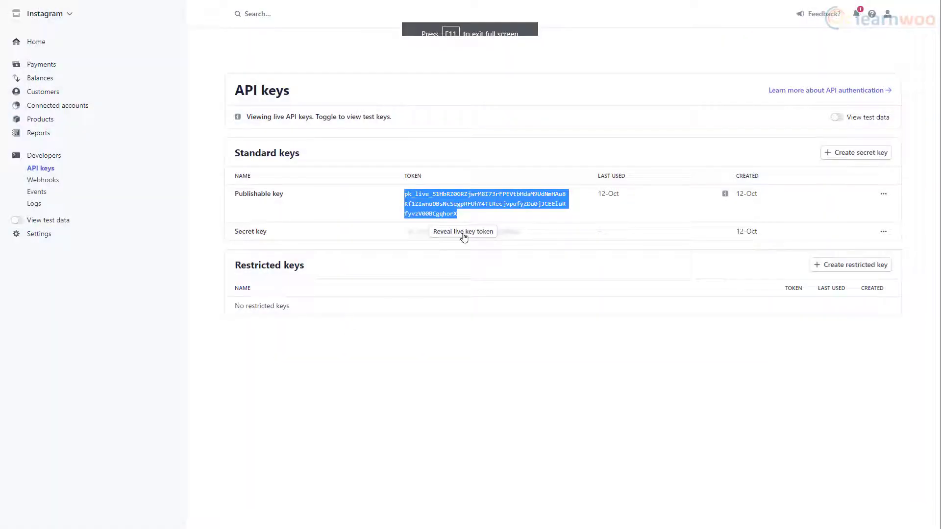
pyautogui.click(462, 233)
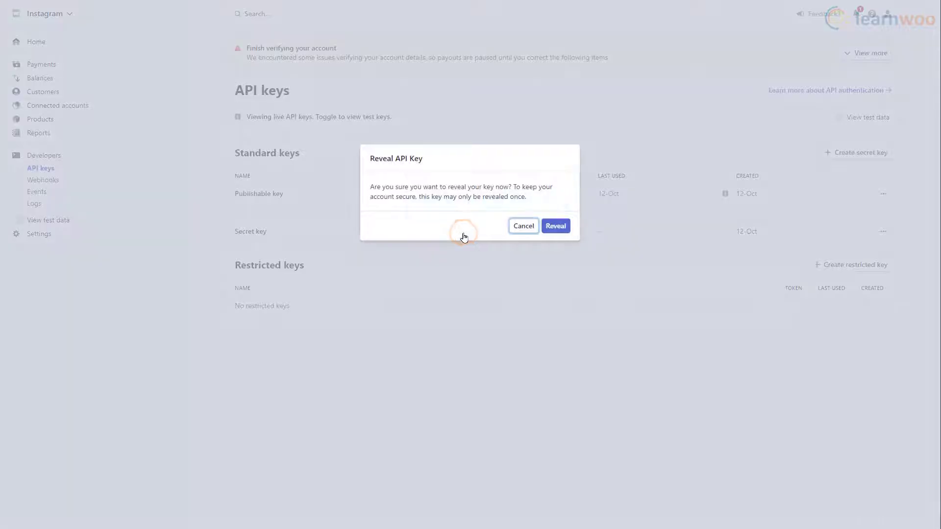
pyautogui.click(550, 230)
pyautogui.click(554, 193)
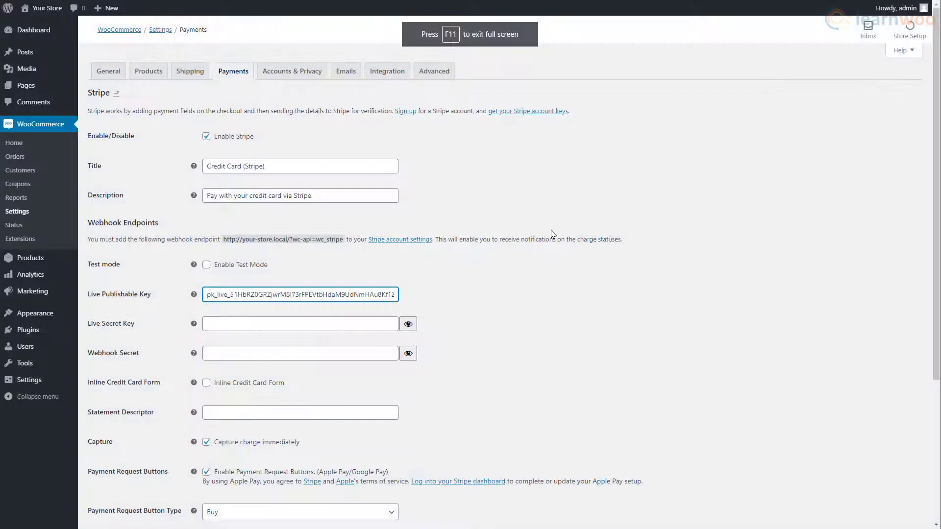
pyautogui.rightClick(300, 327)
pyautogui.click(324, 293)
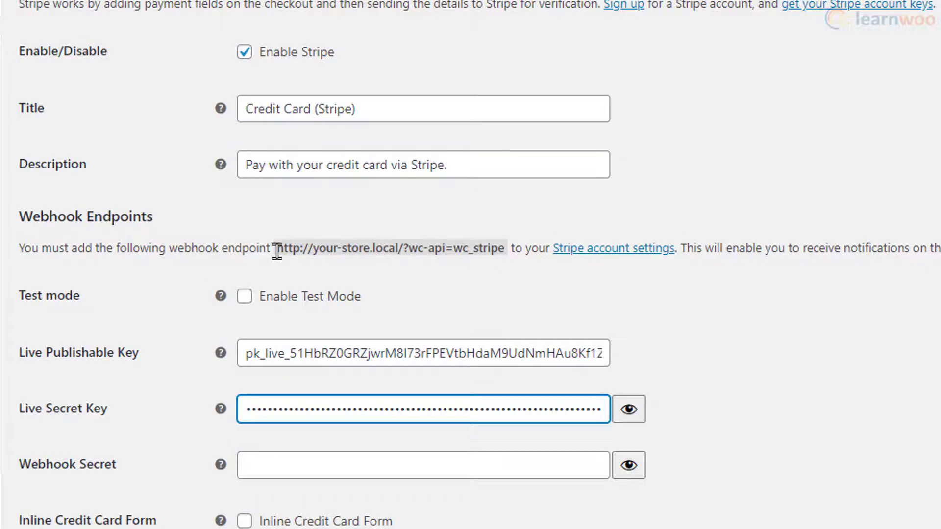
# Copy the store's webhook endpoint URL from the settings page.
pyautogui.moveTo(280, 248); pyautogui.dragTo(501, 250)
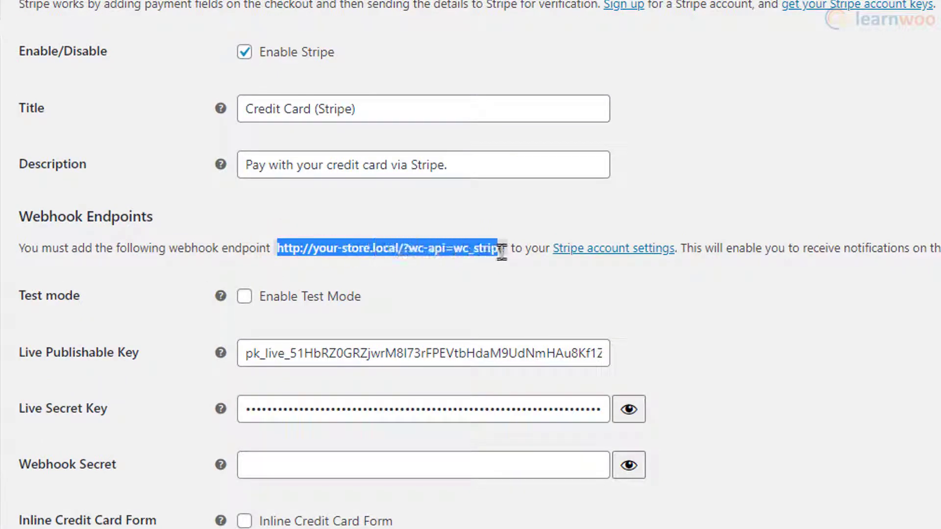
pyautogui.rightClick(465, 250)
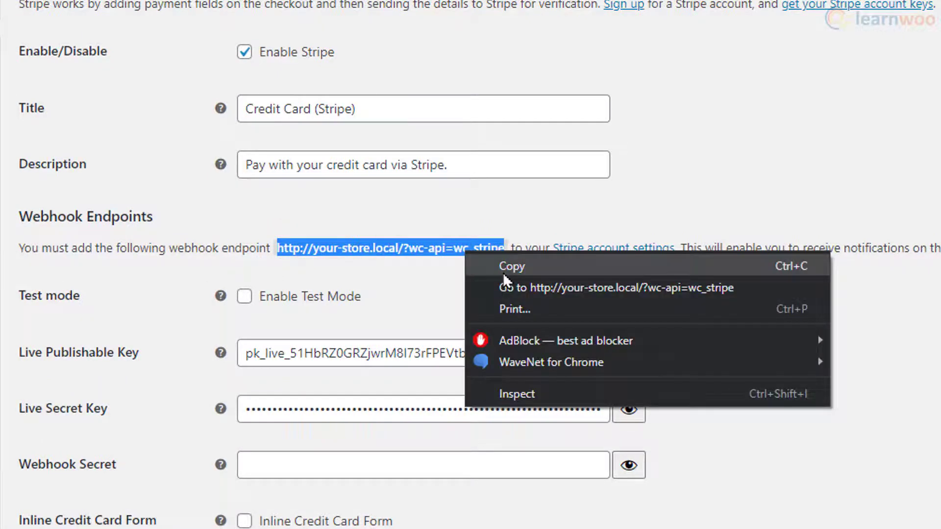
pyautogui.click(505, 271)
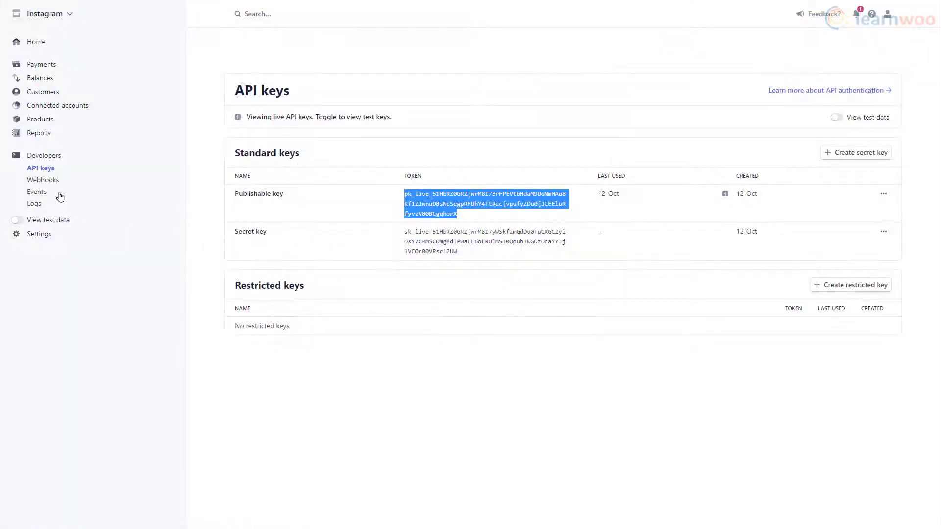
# Add a Stripe webhook endpoint for the store's wc_stripe URL with all 13 Charge events.
pyautogui.click(48, 182)
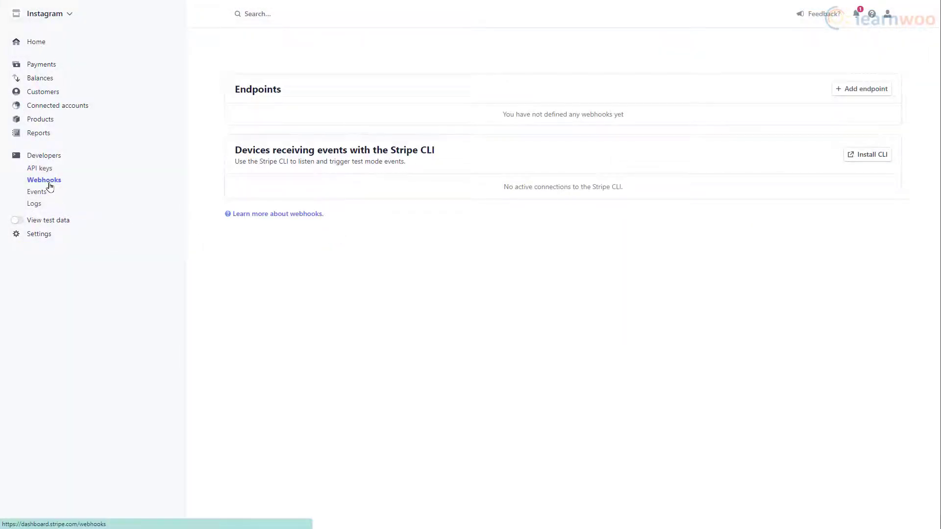
pyautogui.click(857, 95)
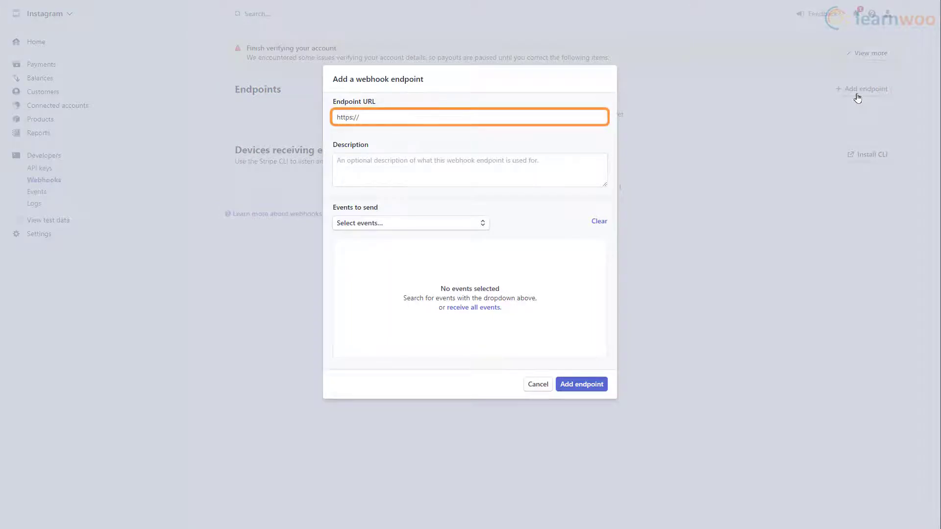
pyautogui.moveTo(374, 118); pyautogui.dragTo(334, 120)
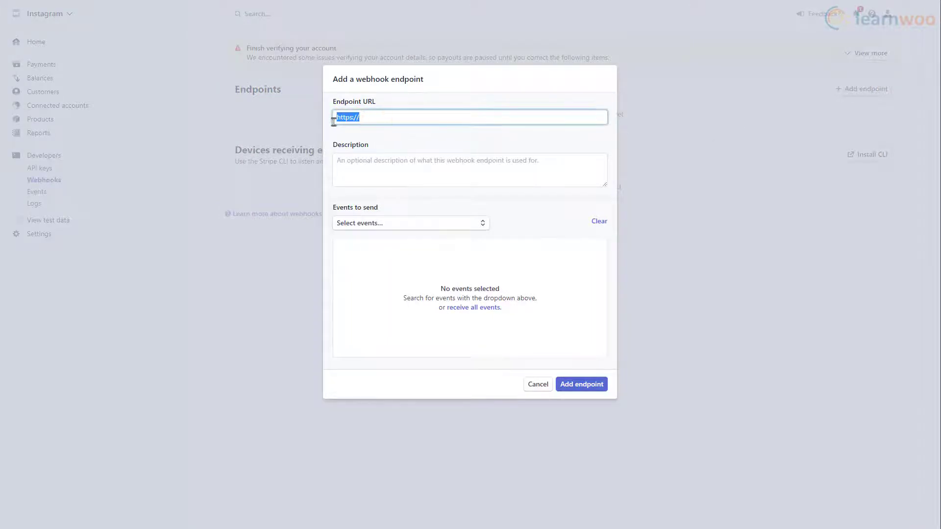
pyautogui.rightClick(334, 121)
pyautogui.click(363, 168)
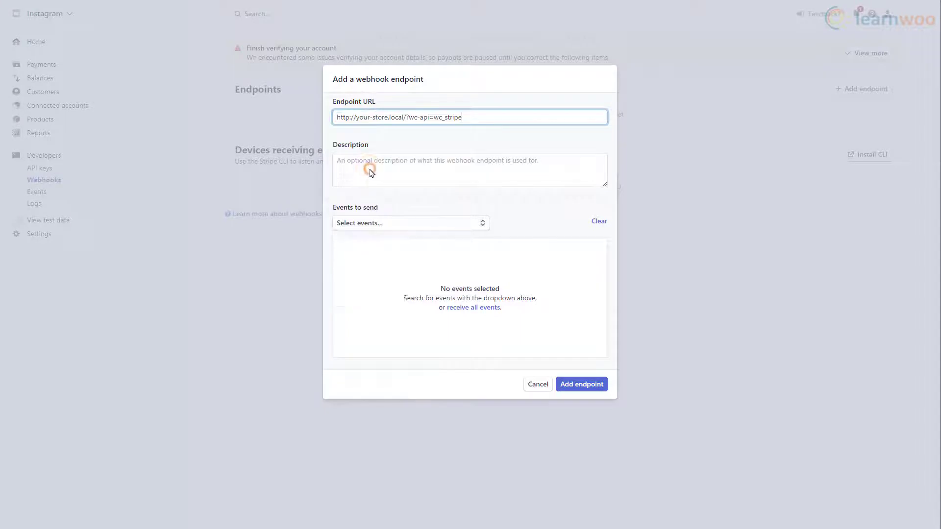
pyautogui.click(393, 224)
pyautogui.moveTo(488, 266); pyautogui.dragTo(389, 266)
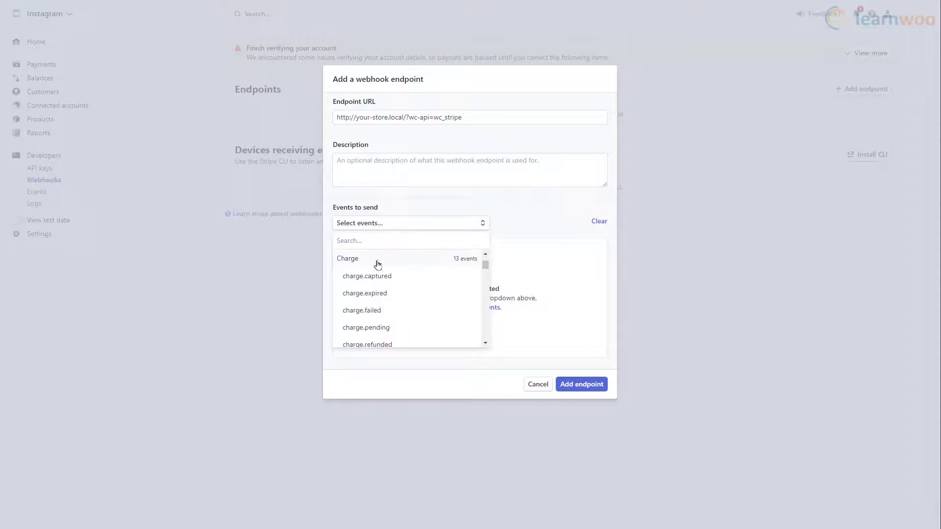
pyautogui.click(378, 263)
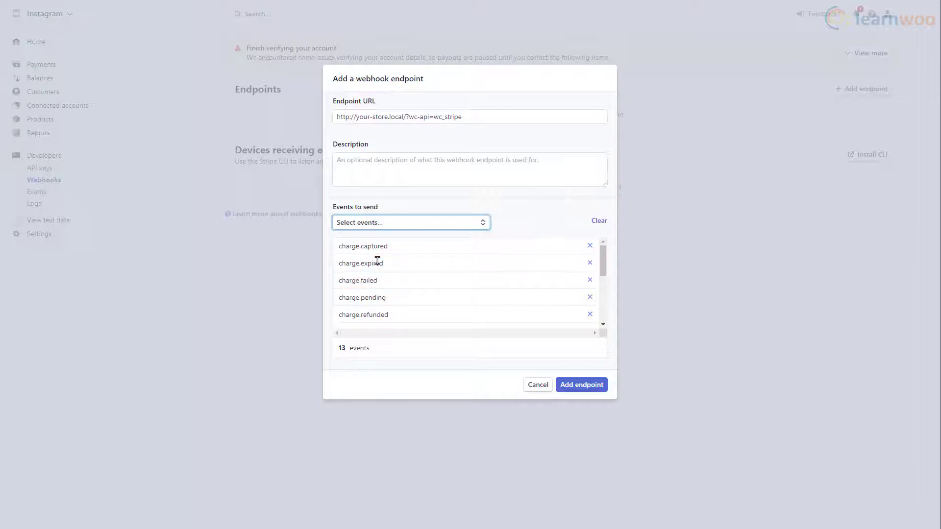
pyautogui.click(577, 388)
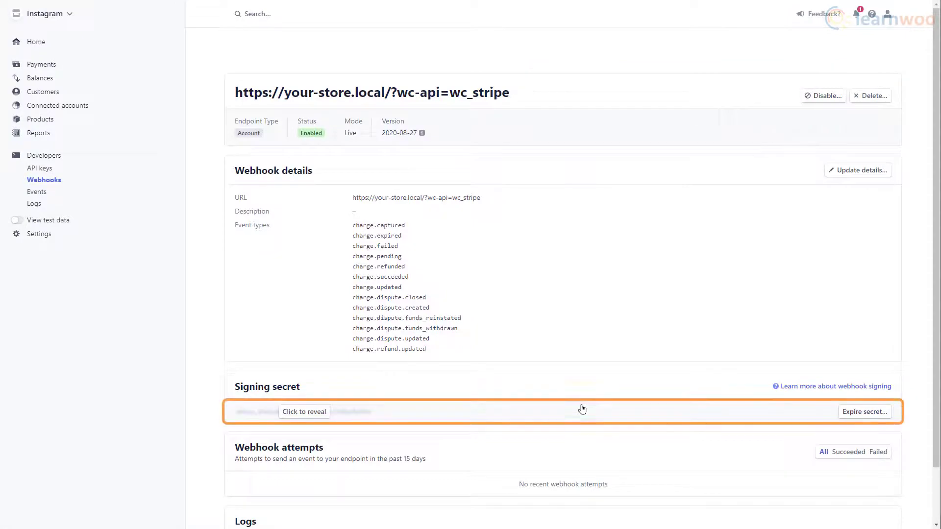
# Reveal and copy the new endpoint's signing secret.
pyautogui.click(309, 412)
pyautogui.moveTo(371, 412); pyautogui.dragTo(236, 412)
pyautogui.rightClick(253, 412)
pyautogui.click(267, 421)
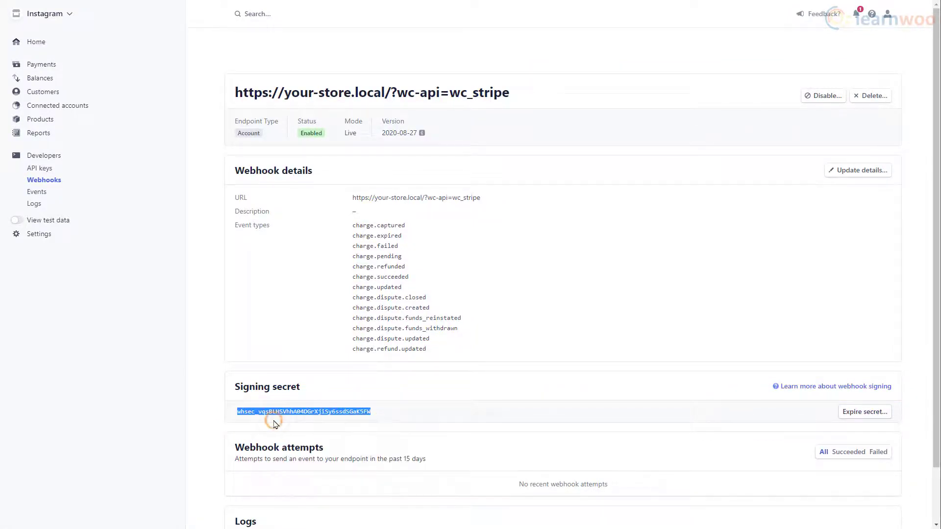
pyautogui.hotkey('alt', 'Tab')
# Paste the signing secret into Webhook Secret and save the Stripe settings.
pyautogui.click(215, 353)
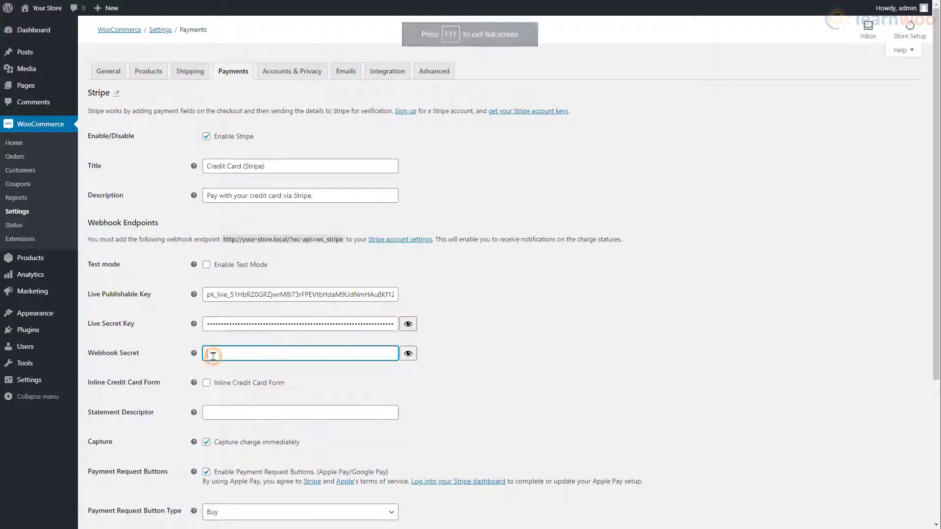
pyautogui.rightClick(213, 356)
pyautogui.click(260, 266)
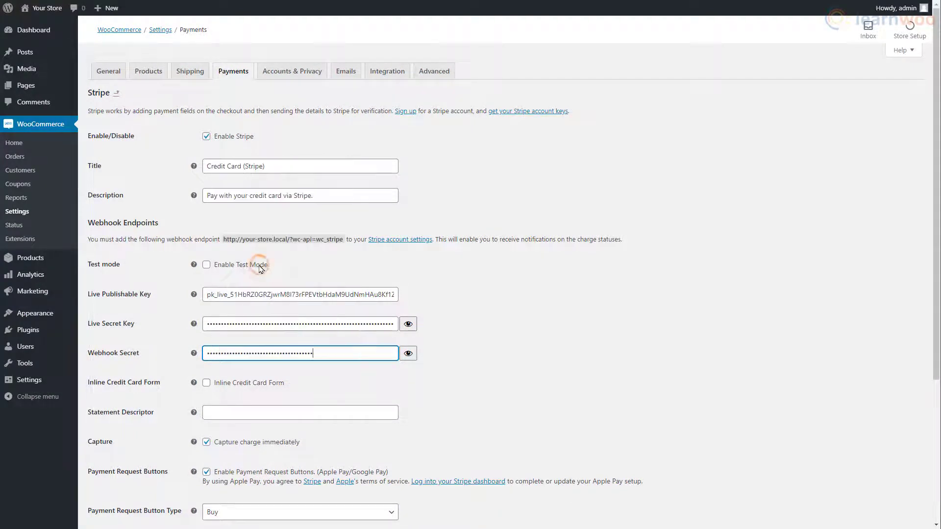
pyautogui.scroll(-4, 262, 268)
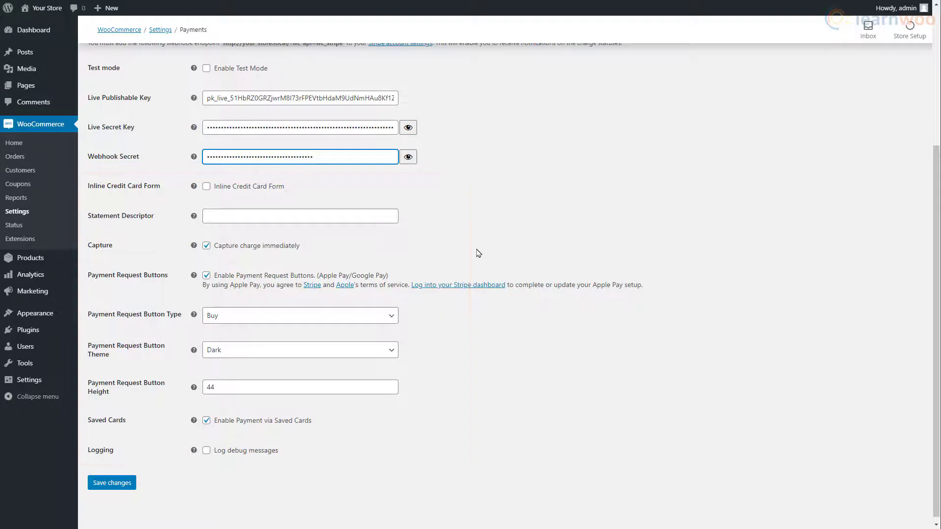
pyautogui.click(121, 484)
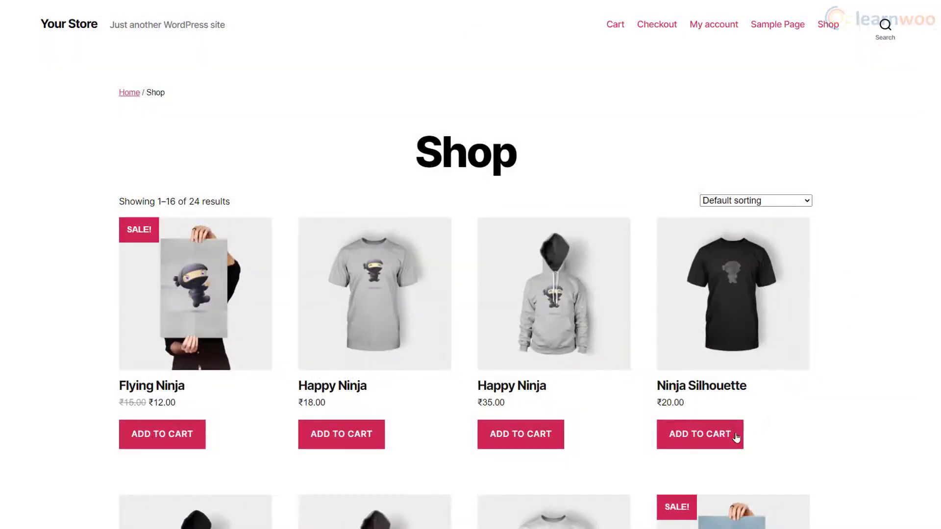
# Add the Ninja Silhouette shirt to the cart and proceed to checkout.
pyautogui.click(735, 437)
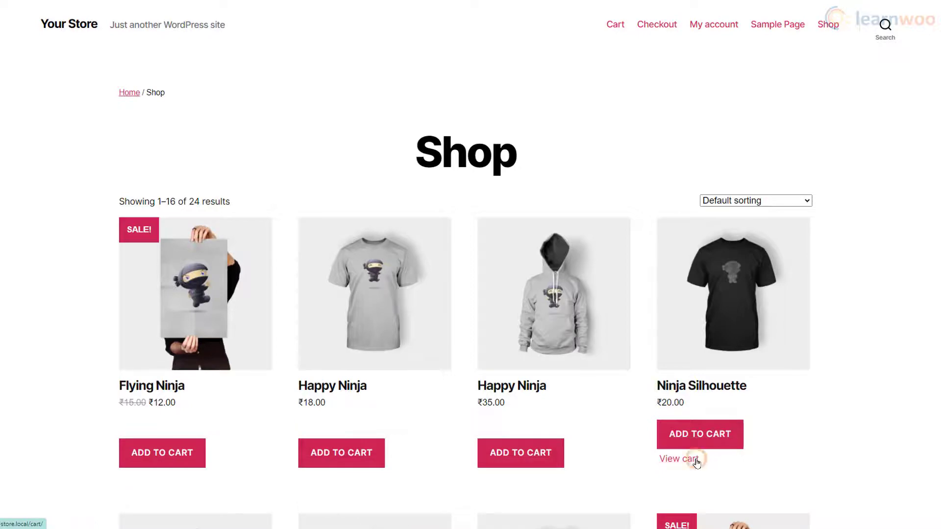
pyautogui.click(697, 462)
pyautogui.click(696, 462)
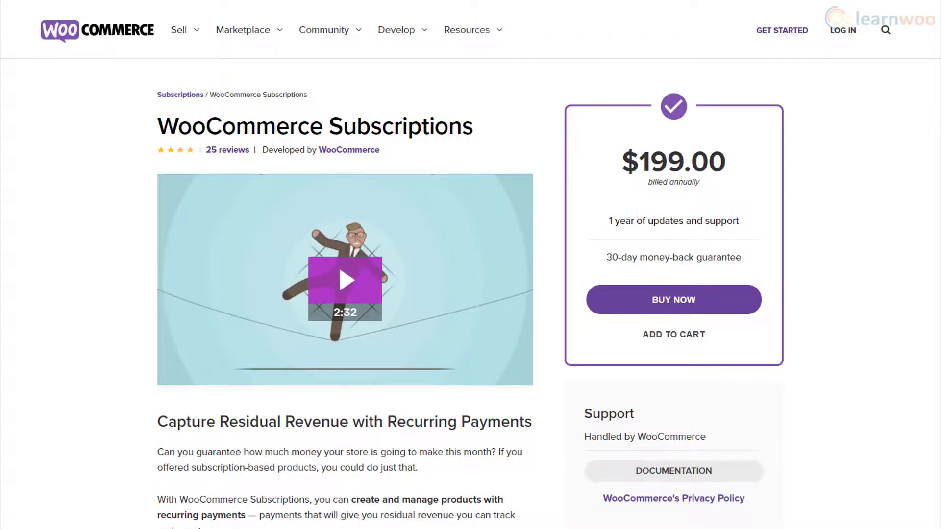
pyautogui.scroll(-8, 471, 265)
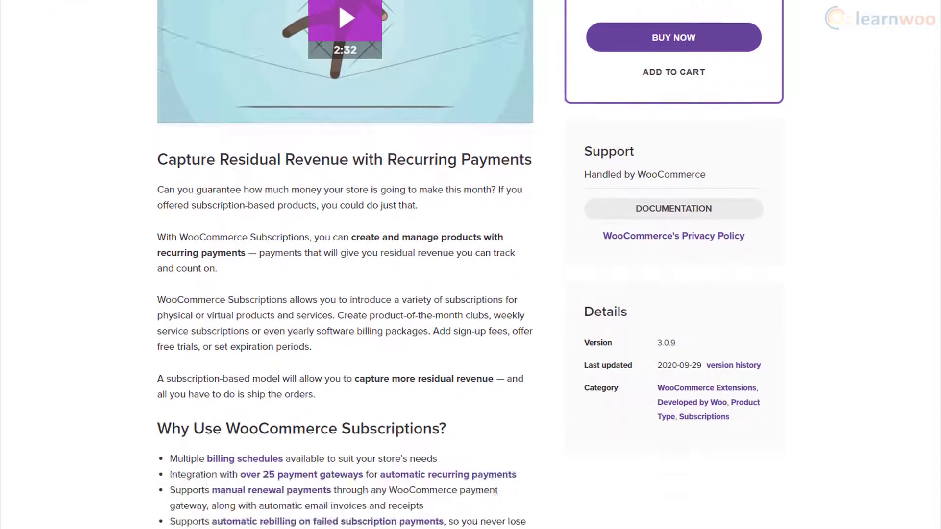
pyautogui.scroll(-4, 470, 264)
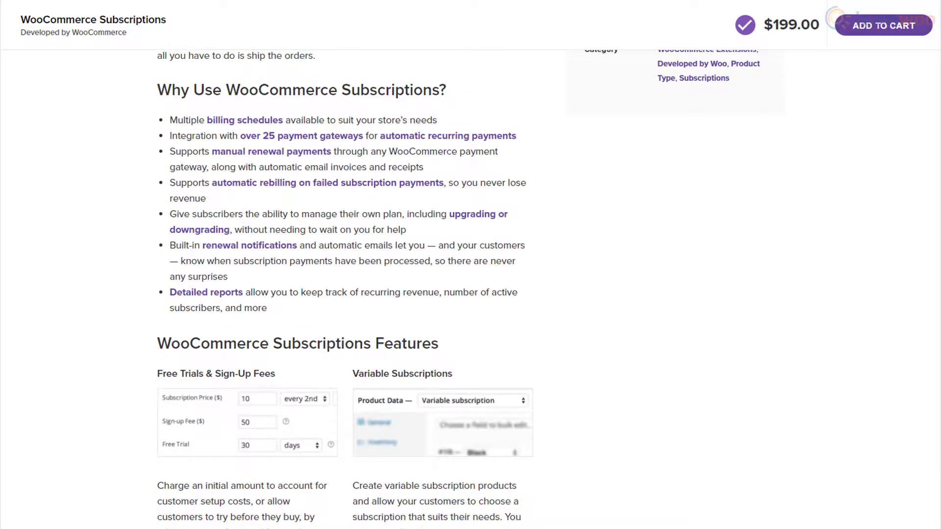
pyautogui.scroll(-8, 471, 264)
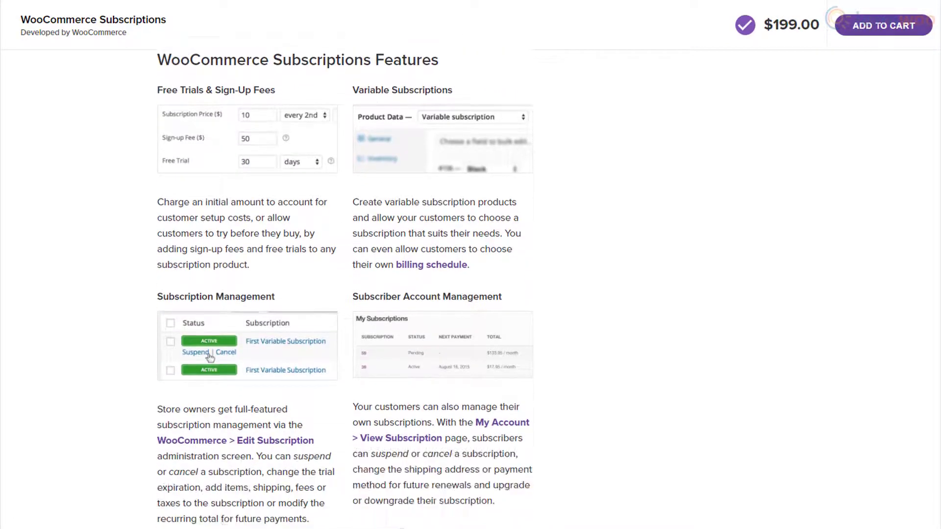
pyautogui.scroll(-8, 470, 265)
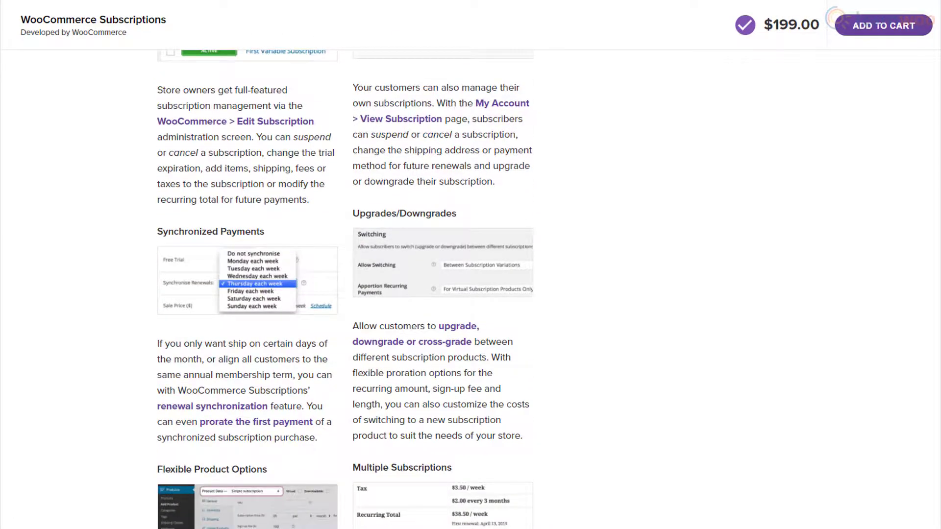
pyautogui.scroll(-4, 470, 265)
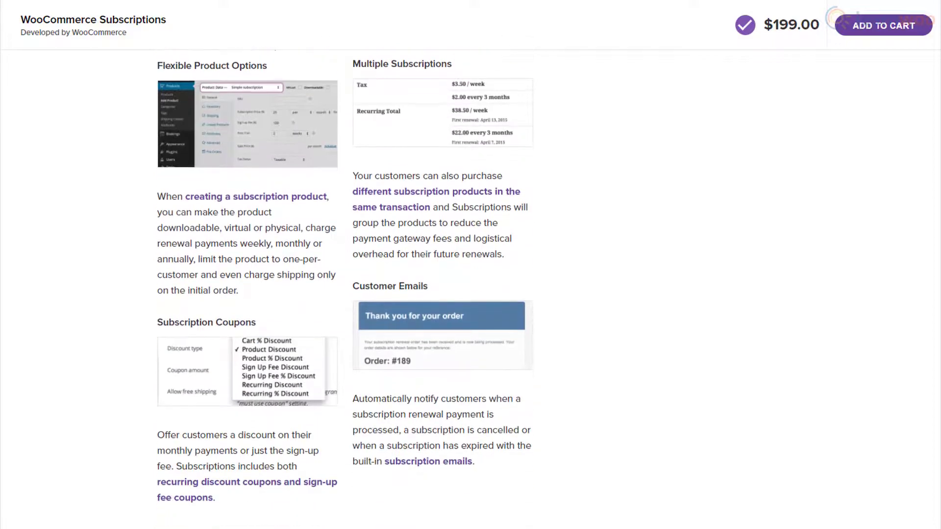
pyautogui.scroll(-7, 471, 265)
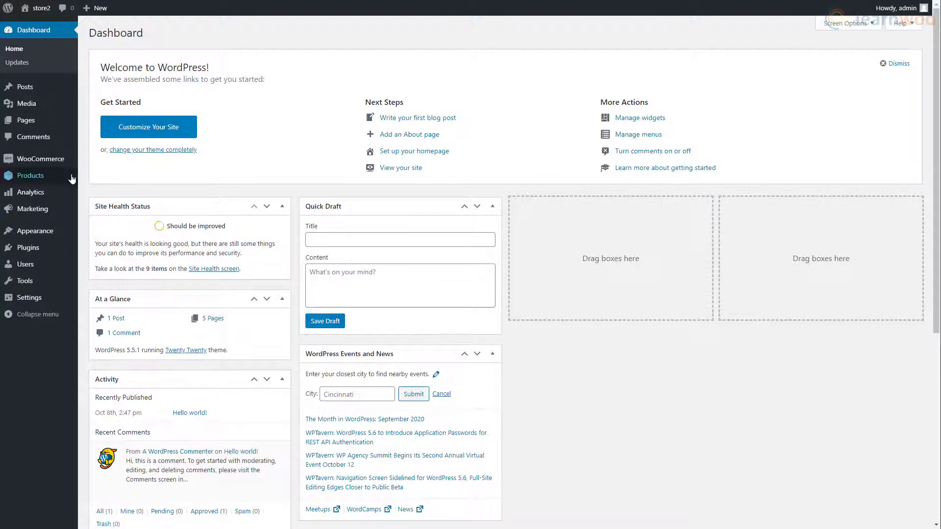
# Add a new product titled 'Subscription Product' and begin its description with 'This is a'.
pyautogui.moveTo(72, 180)
pyautogui.click(107, 191)
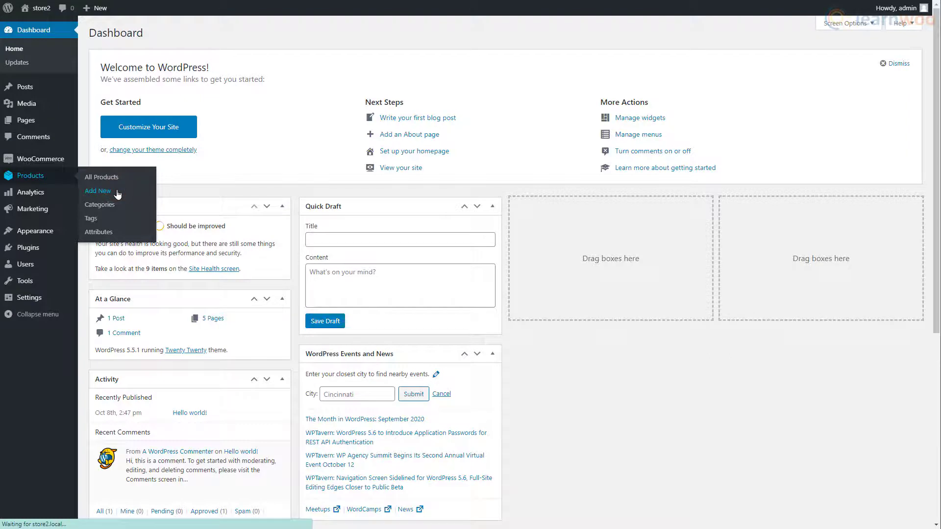
pyautogui.write('Subscription Product')
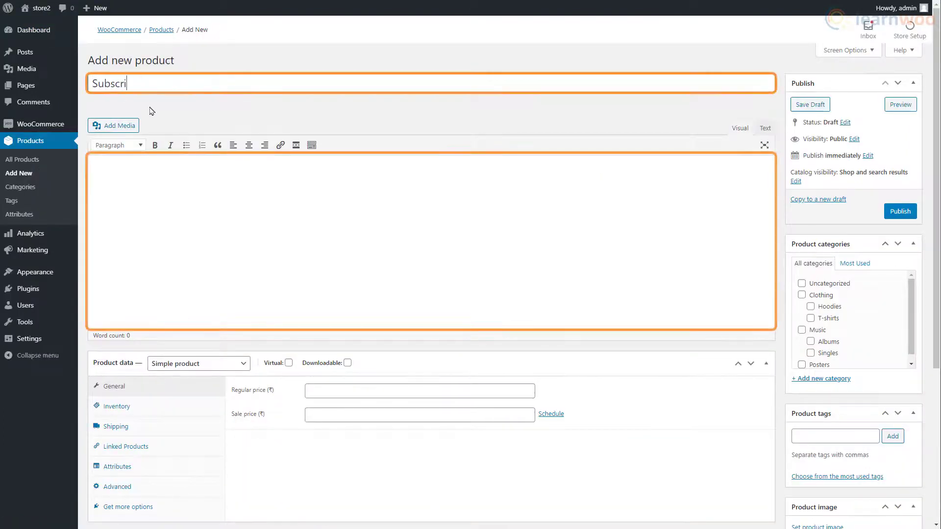
pyautogui.press('Tab')
pyautogui.write('This is a')
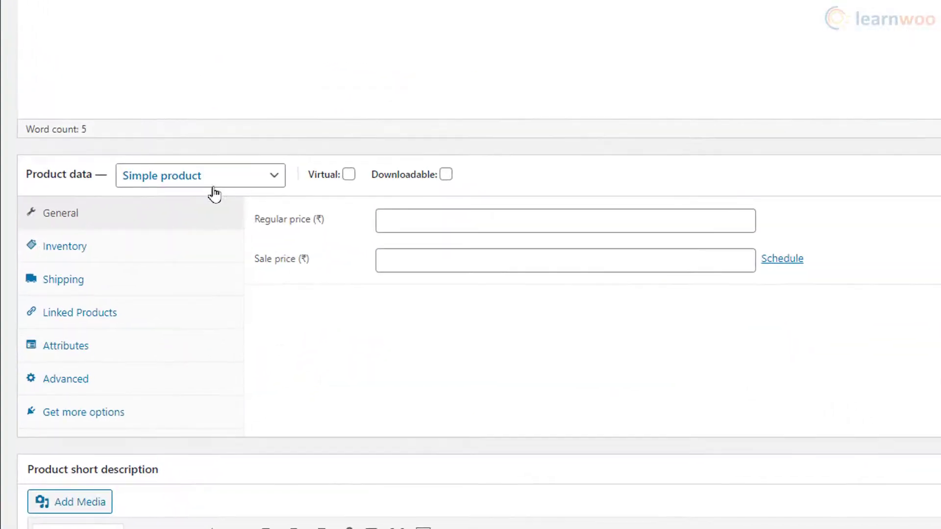
# Make it a Simple subscription at price 50, billed every month, set to never expire.
pyautogui.click(216, 367)
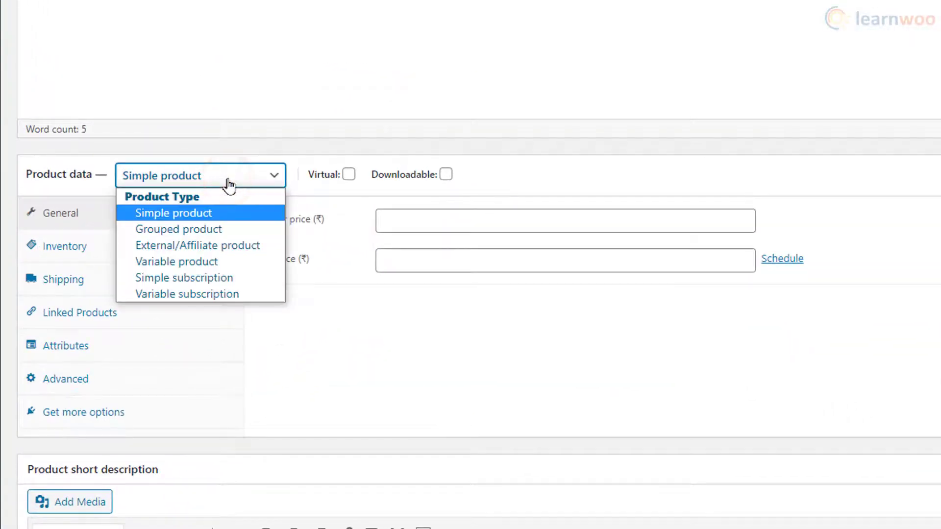
pyautogui.click(216, 277)
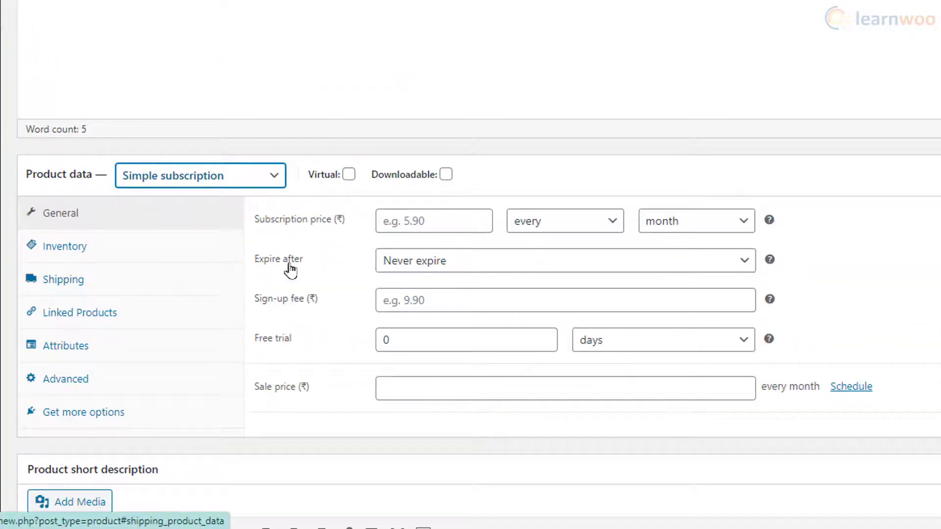
pyautogui.click(398, 219)
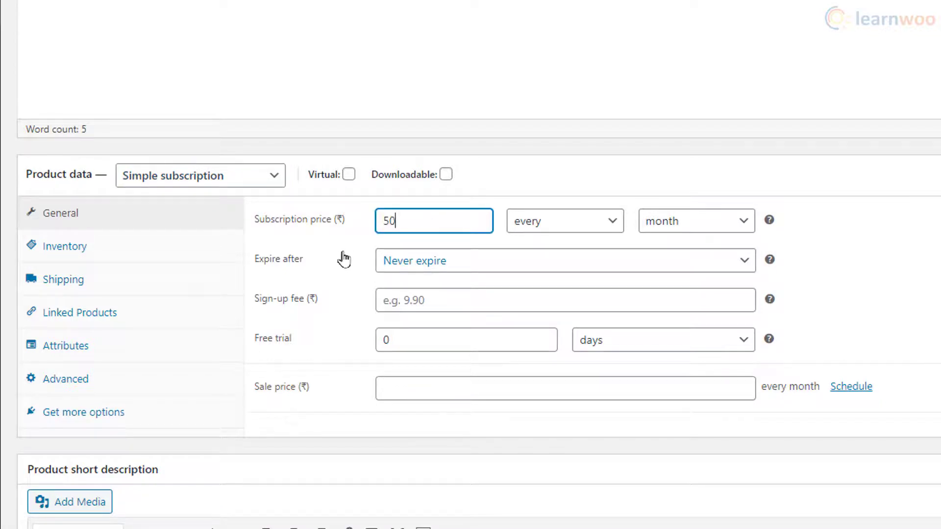
pyautogui.click(620, 222)
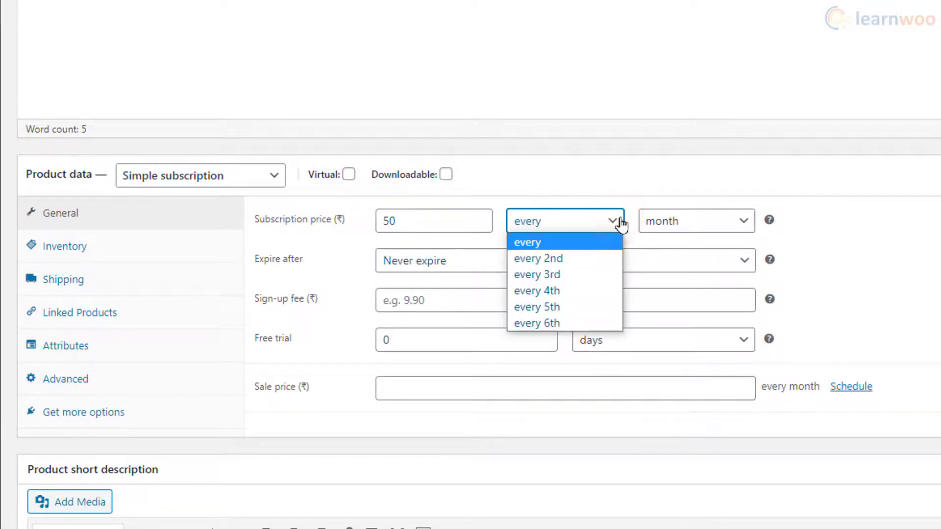
pyautogui.click(621, 222)
pyautogui.click(739, 233)
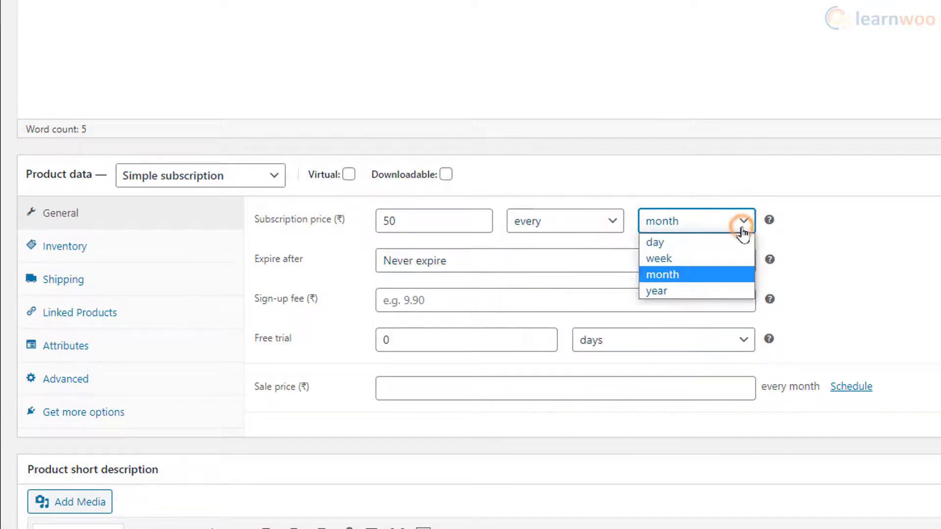
pyautogui.click(737, 273)
pyautogui.click(742, 268)
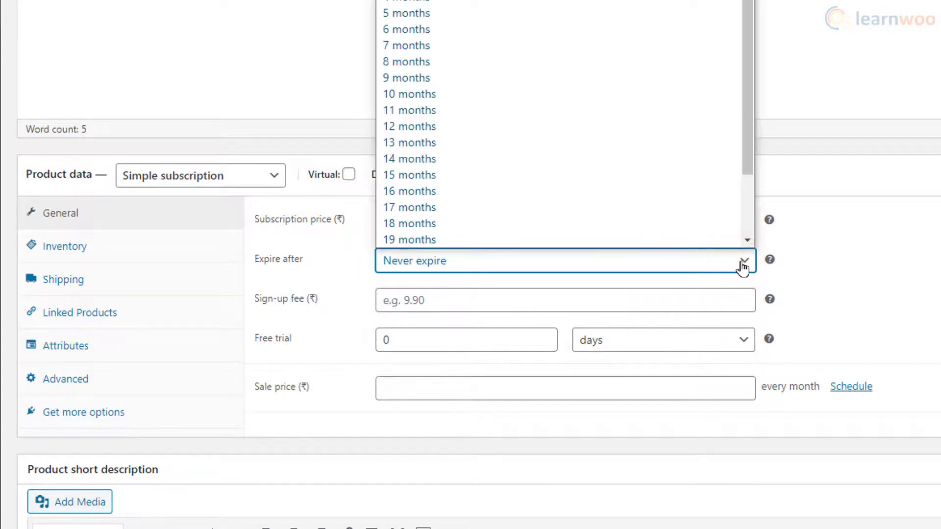
pyautogui.click(742, 269)
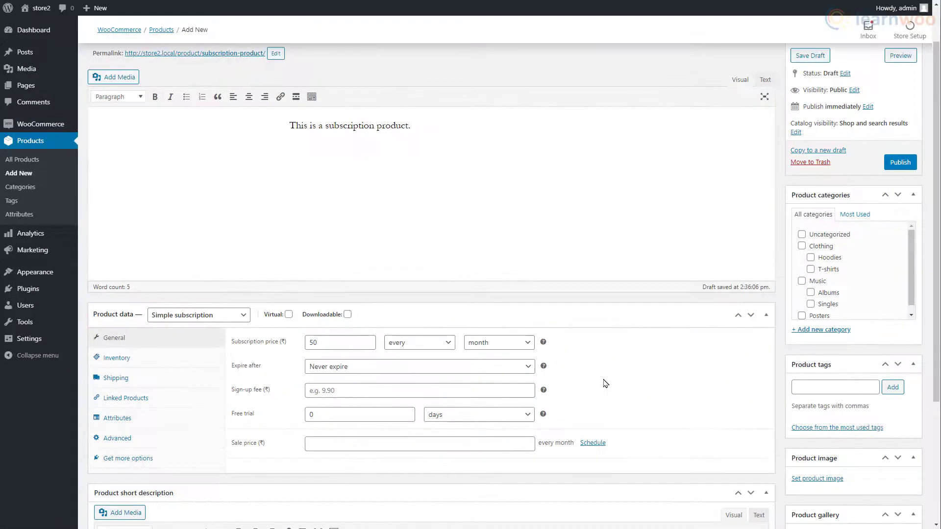
# Set the first Media Library landscape image as the product image and publish the product.
pyautogui.click(818, 479)
pyautogui.click(78, 150)
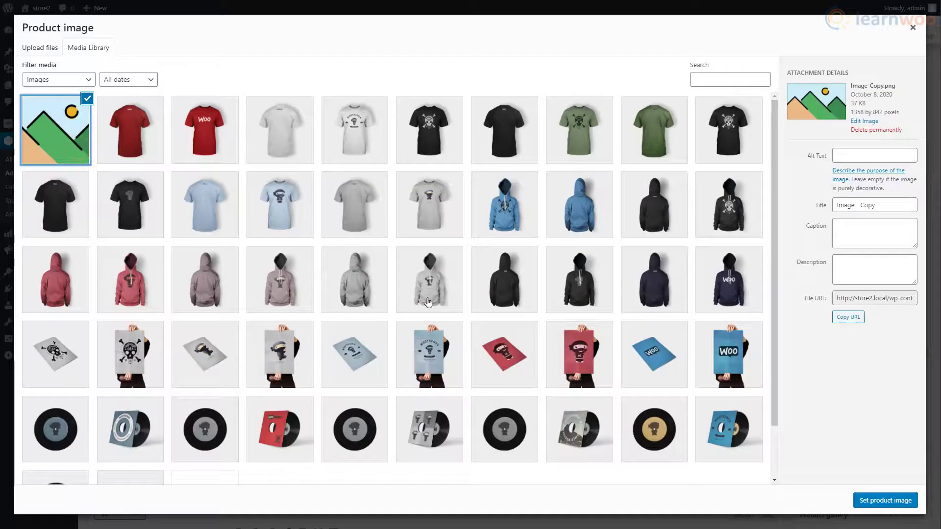
pyautogui.click(877, 502)
pyautogui.scroll(2, 863, 441)
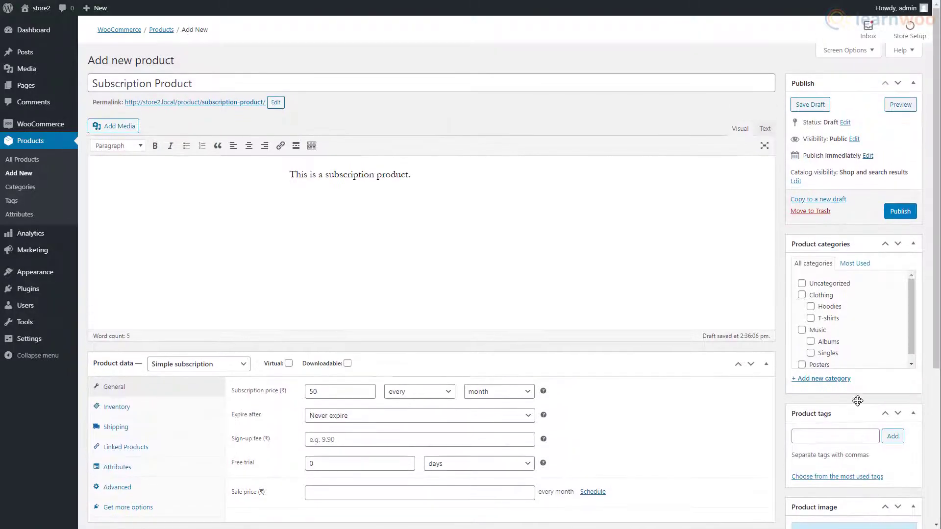
pyautogui.click(908, 214)
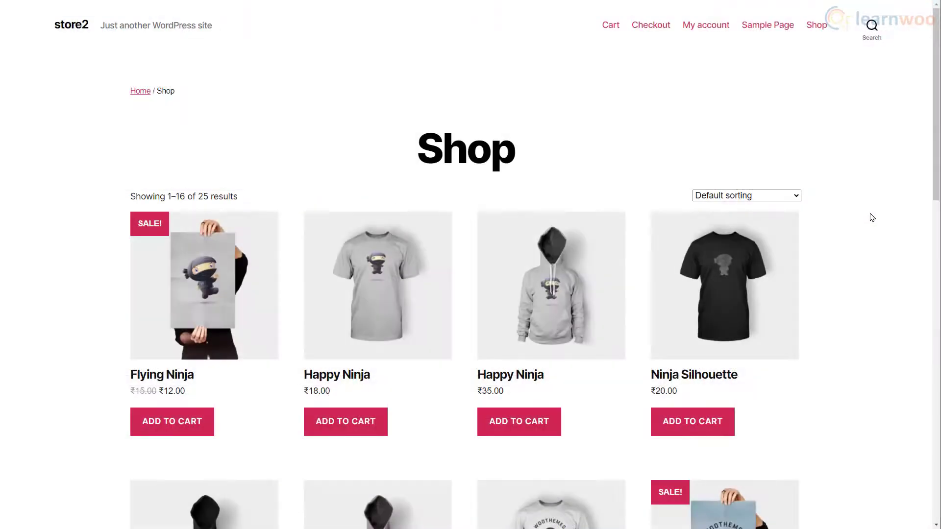
pyautogui.scroll(-10, 872, 217)
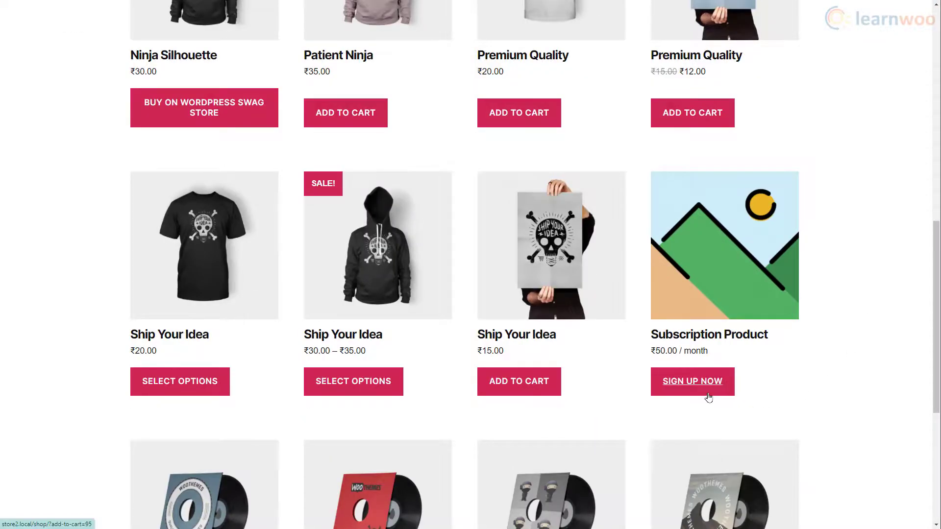
# Take the ₹50.00/month Subscription Product from cart to checkout, then view WooCommerce Subscriptions.
pyautogui.click(708, 396)
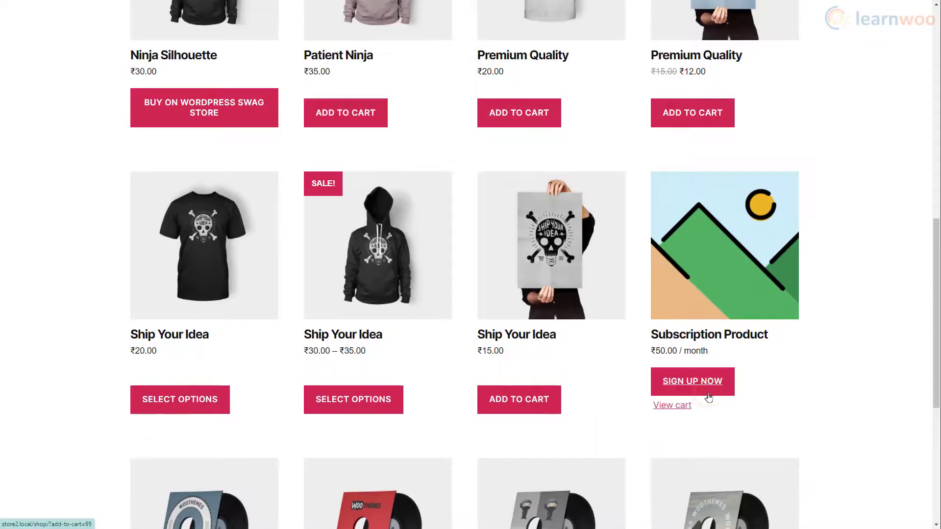
pyautogui.click(683, 410)
pyautogui.click(727, 439)
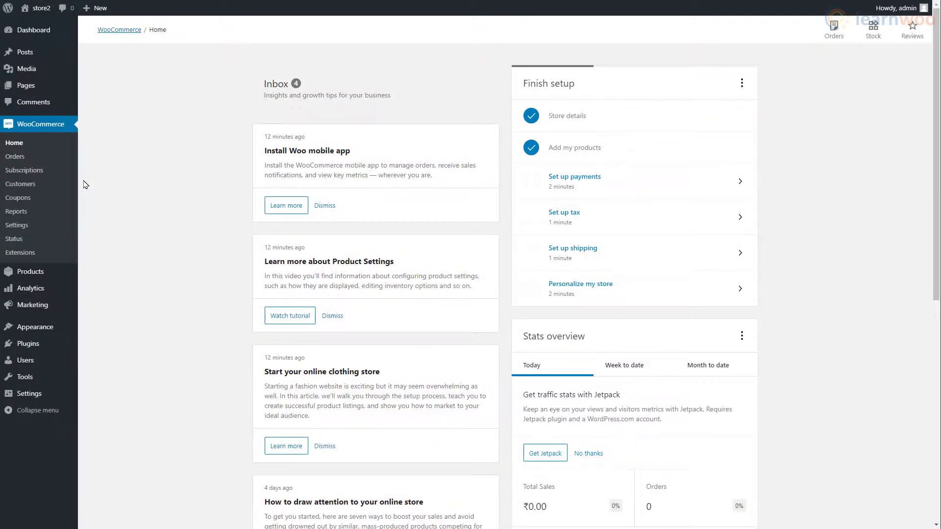
pyautogui.click(37, 172)
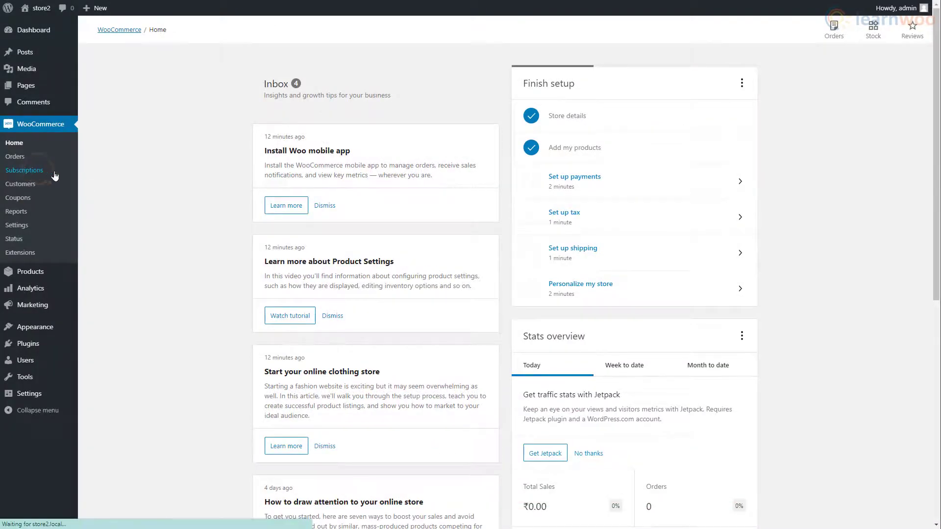